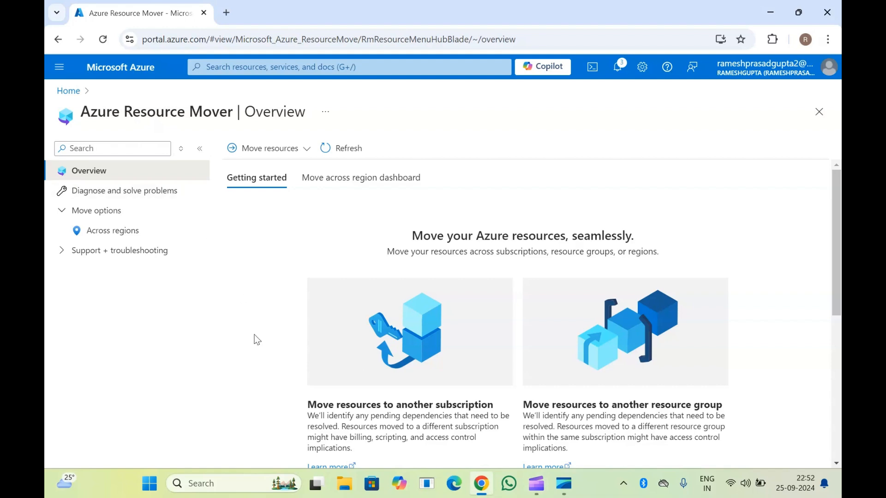
Step: Review the overview page's options for moving resources to another subscription, resource group or region
scroll(253, 334, down, 2)
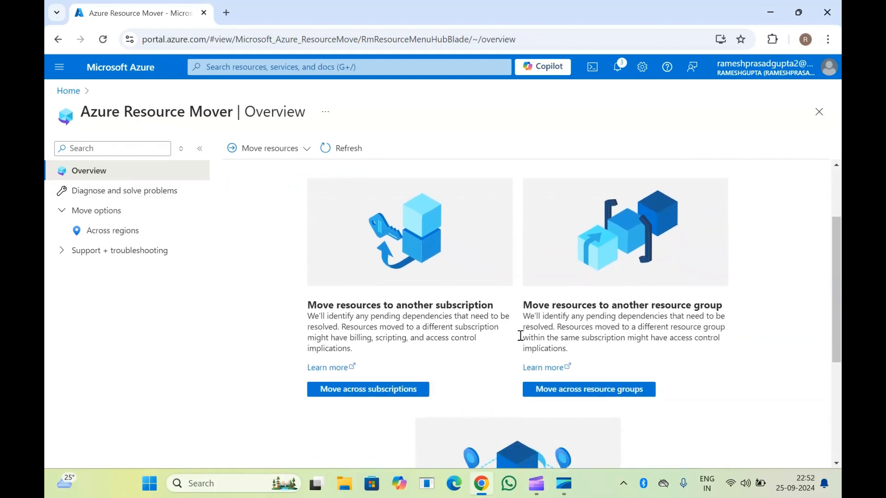
scroll(349, 337, down, 4)
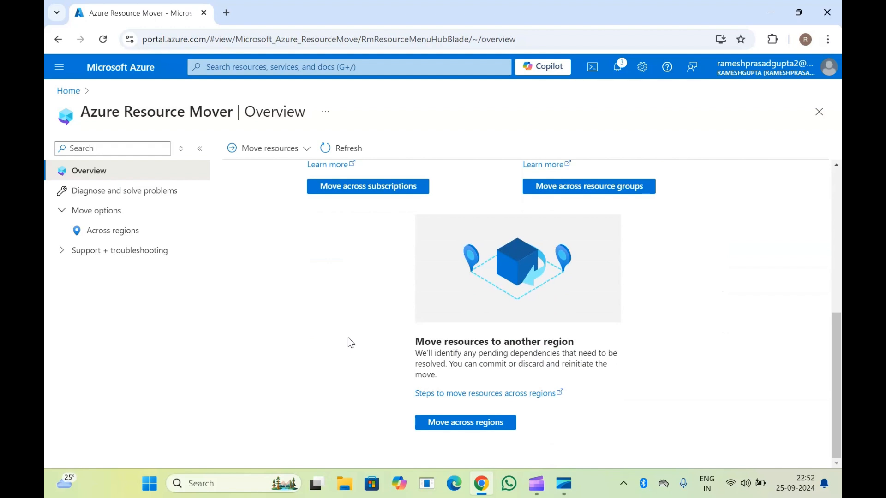
scroll(347, 337, up, 6)
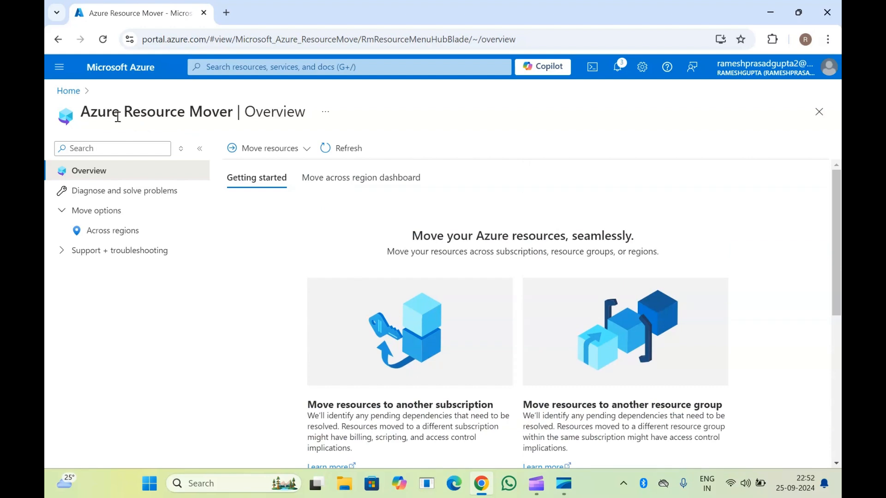
click(247, 67)
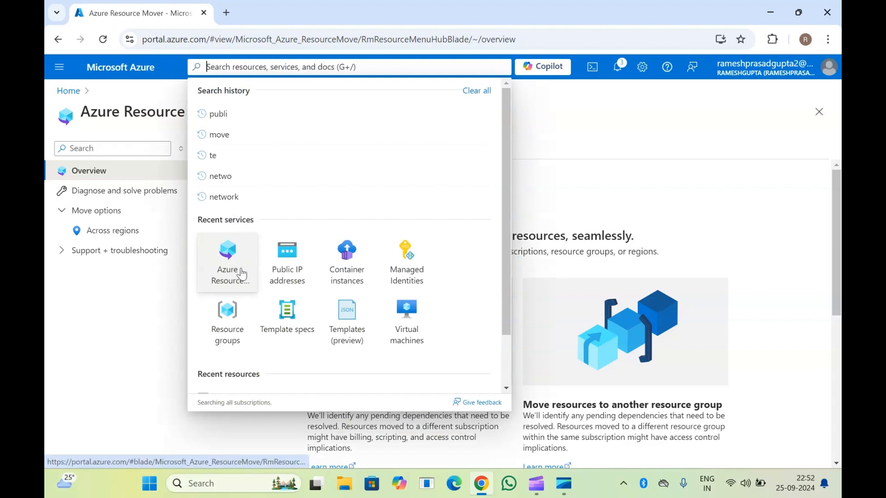
click(125, 108)
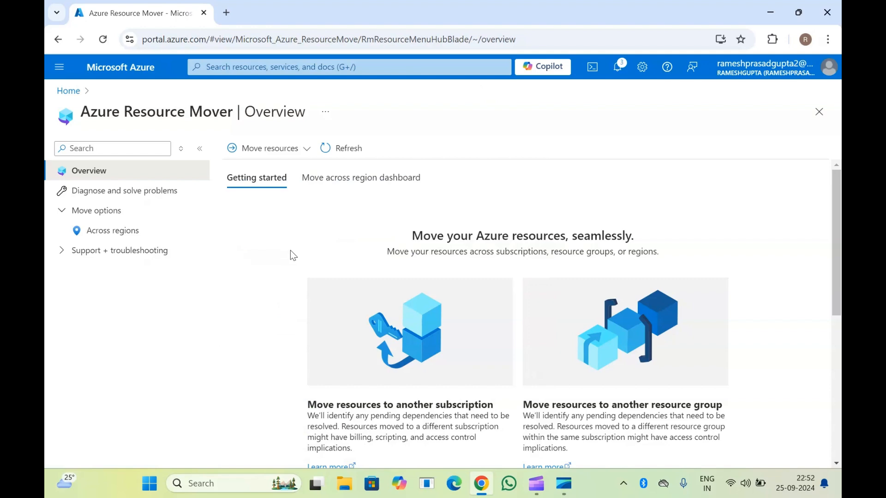
scroll(283, 247, down, 6)
scroll(284, 247, up, 6)
scroll(252, 230, down, 1)
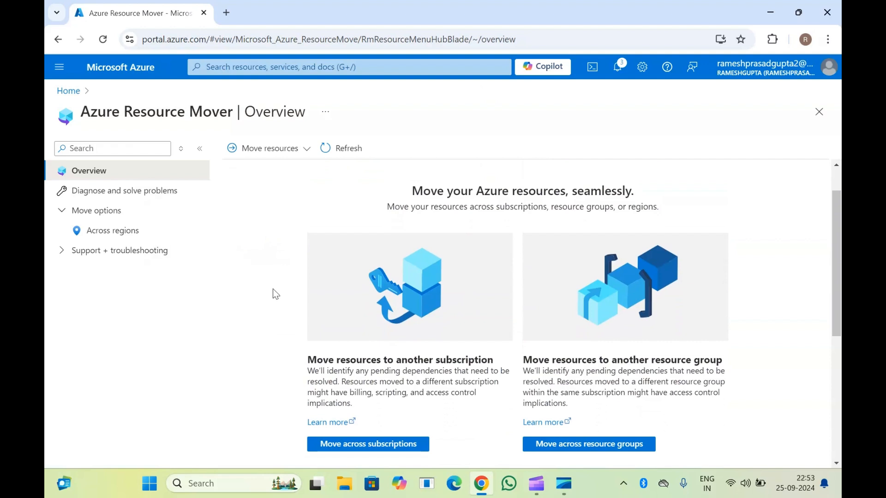
scroll(267, 291, down, 1)
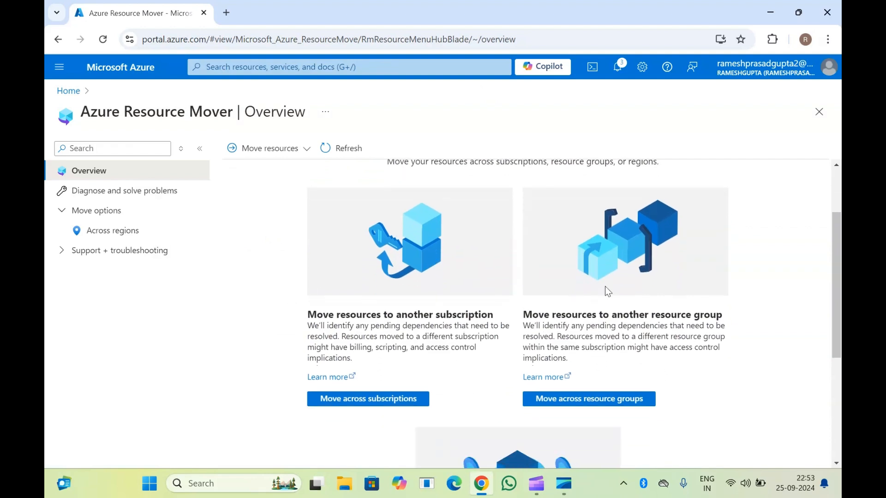
scroll(603, 330, down, 4)
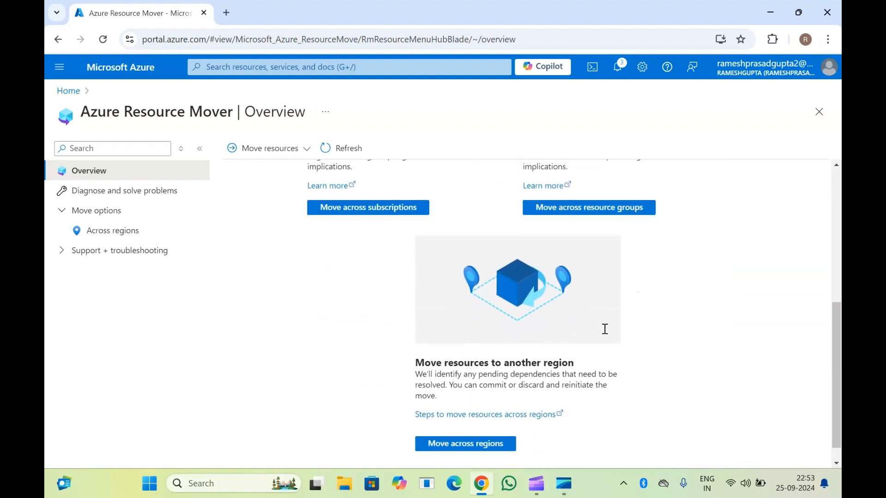
scroll(408, 400, down, 1)
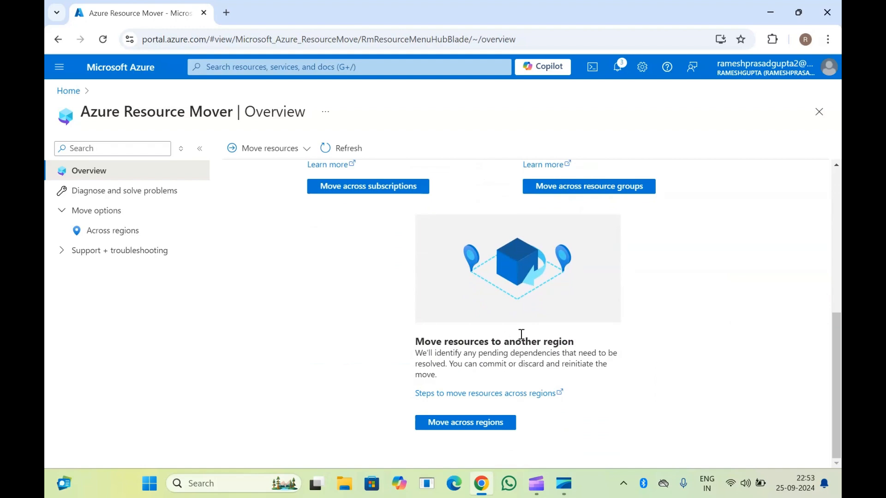
scroll(394, 317, up, 6)
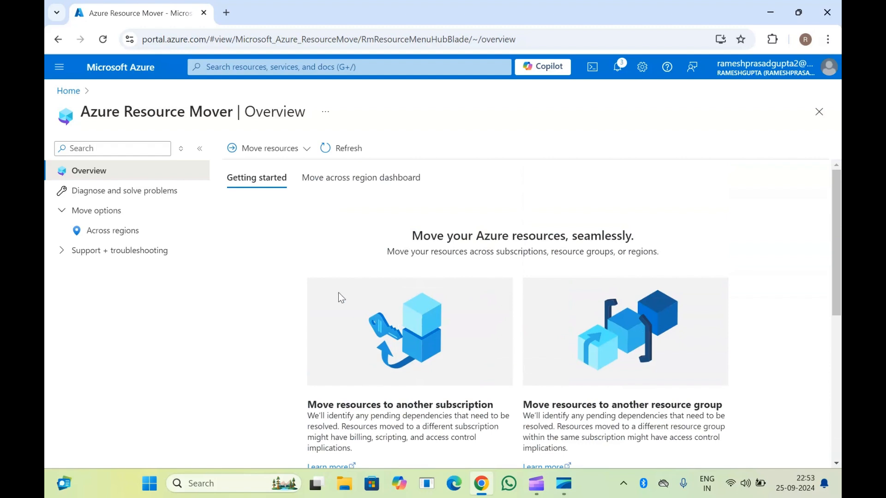
Step: Look at the Across regions page and return to the overview to reread its move option descriptions
click(120, 236)
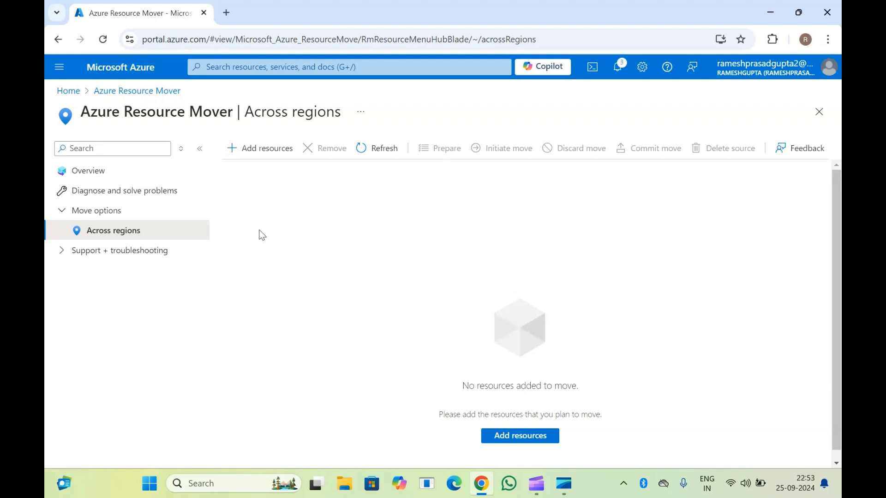
click(104, 179)
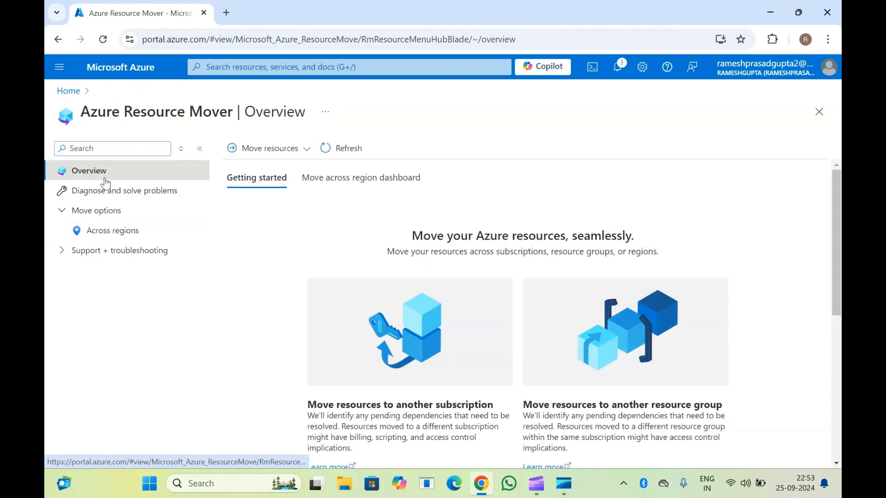
scroll(253, 248, down, 1)
scroll(252, 247, up, 1)
scroll(253, 247, down, 5)
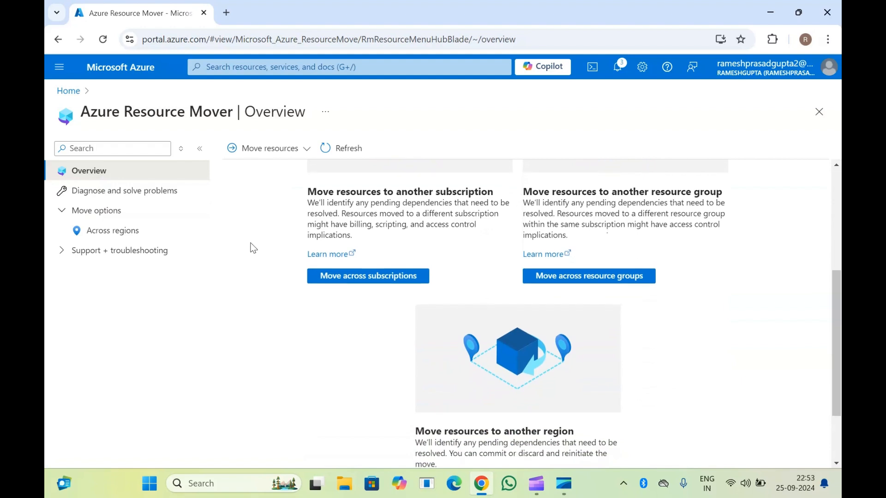
scroll(253, 248, up, 3)
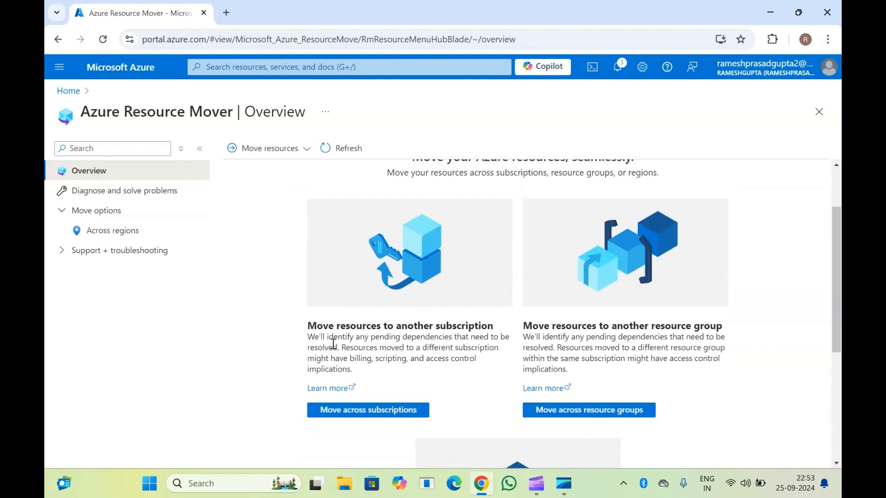
scroll(447, 350, down, 3)
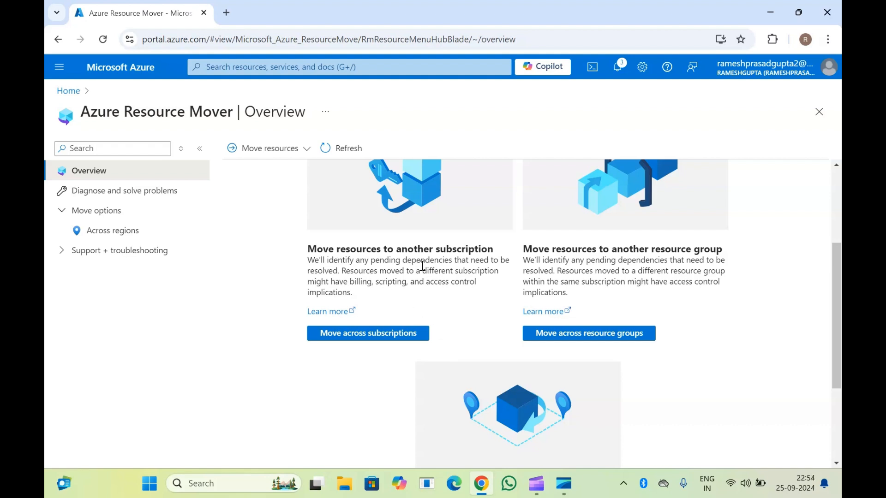
scroll(423, 265, down, 3)
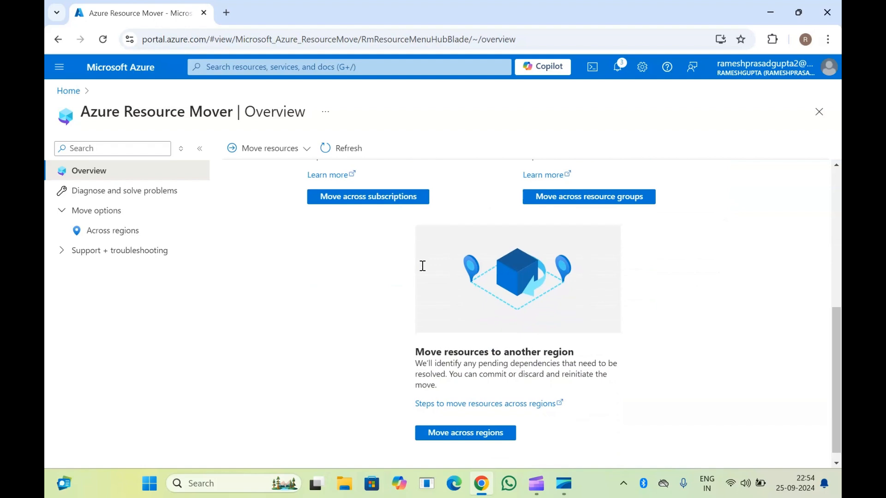
scroll(421, 267, up, 4)
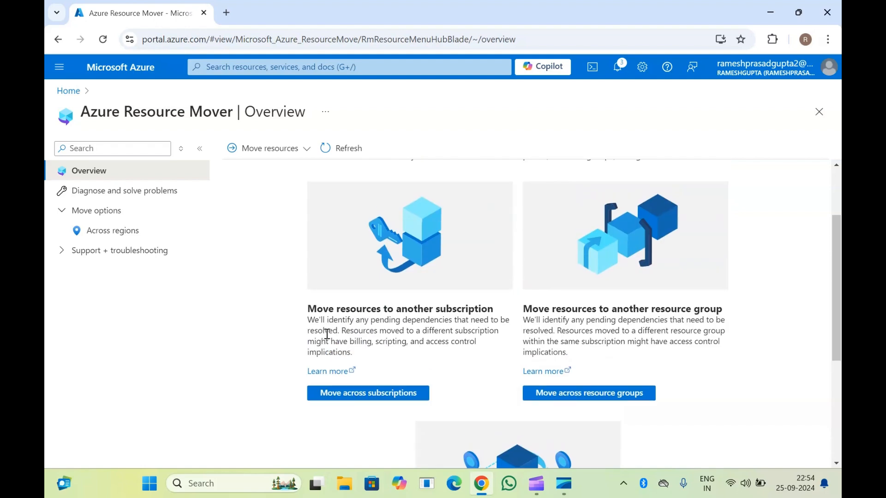
scroll(363, 324, down, 1)
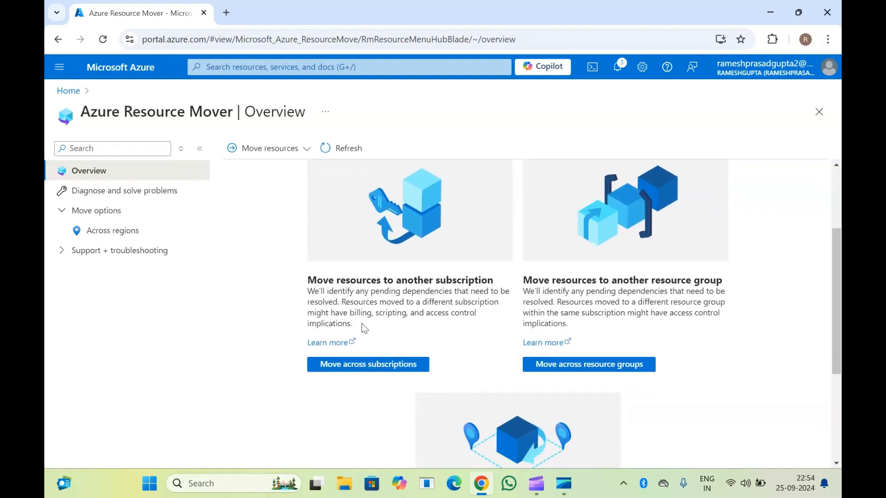
scroll(362, 323, up, 3)
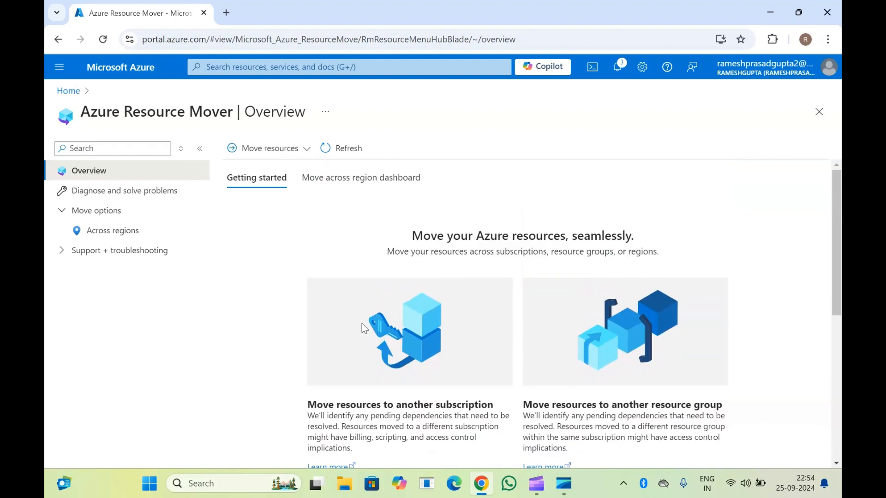
Step: View the list of Move resources commands on the overview page and close it without choosing one
click(270, 155)
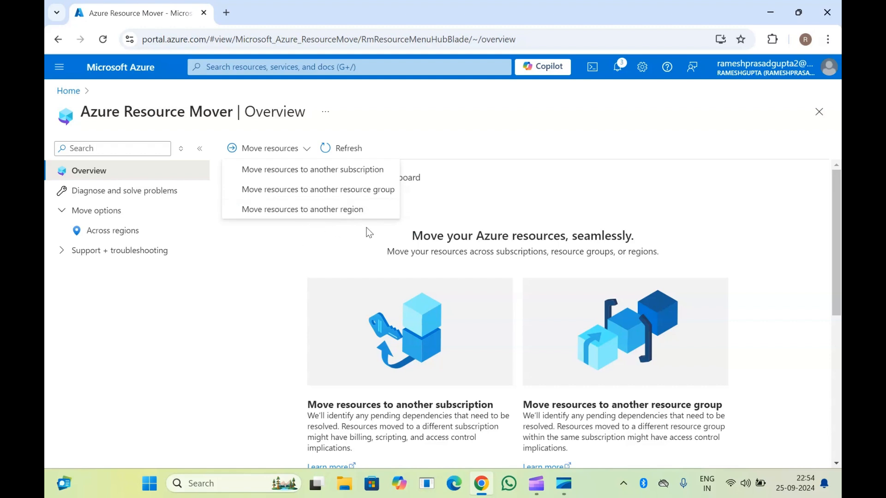
click(340, 253)
double_click(340, 254)
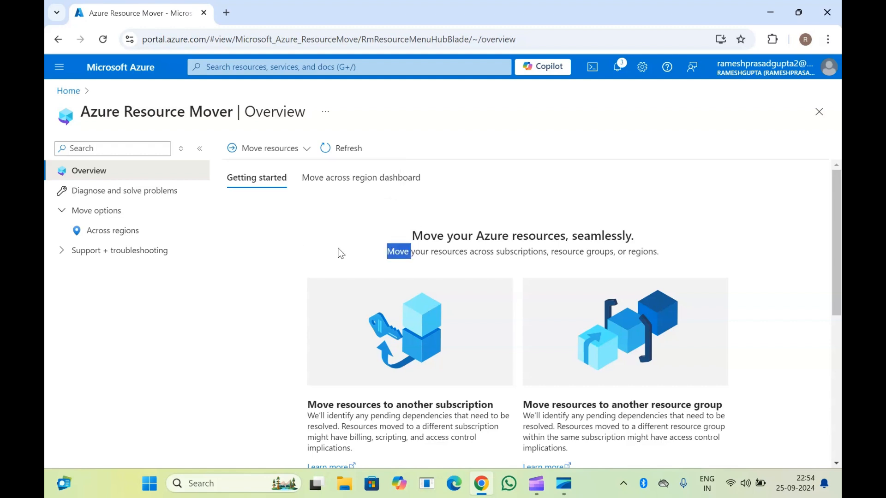
click(147, 112)
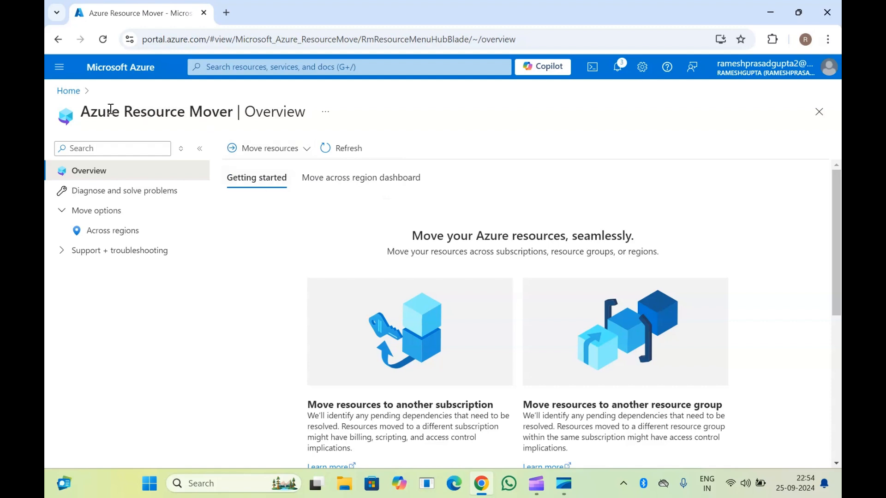
Step: Return to the portal home page and open the recent public IP address resource public-01
click(68, 90)
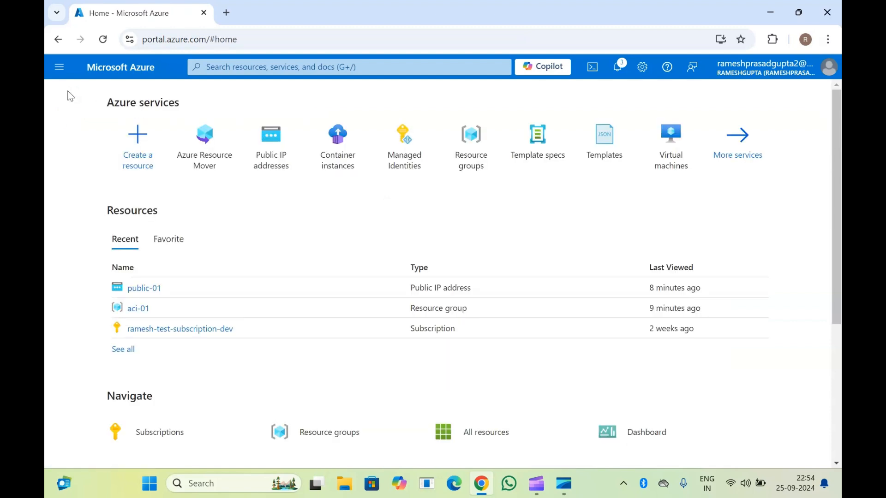
click(143, 290)
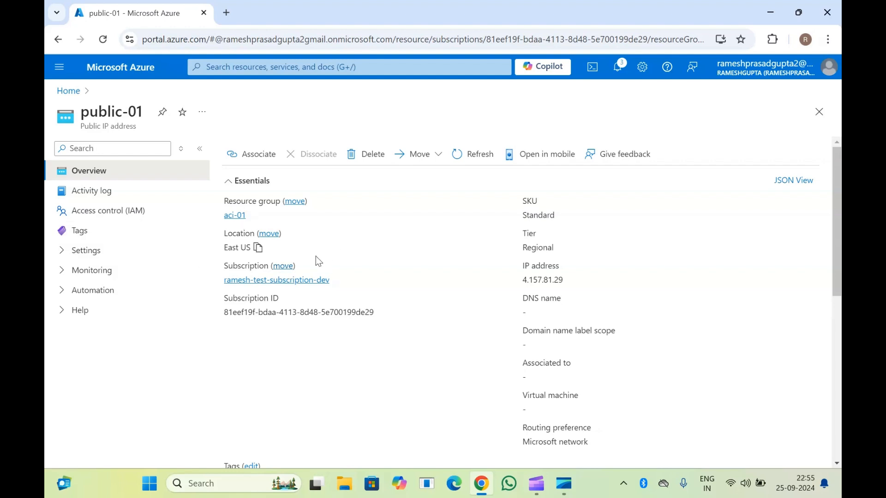
Step: Inspect the source and target settings for moving public-01 to another subscription, check the available target subscriptions, and return to the resource
click(287, 267)
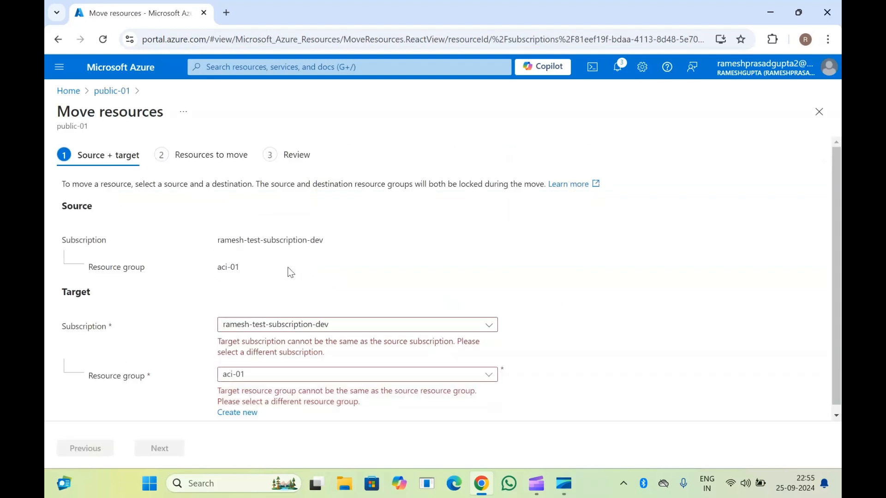
scroll(204, 297, down, 1)
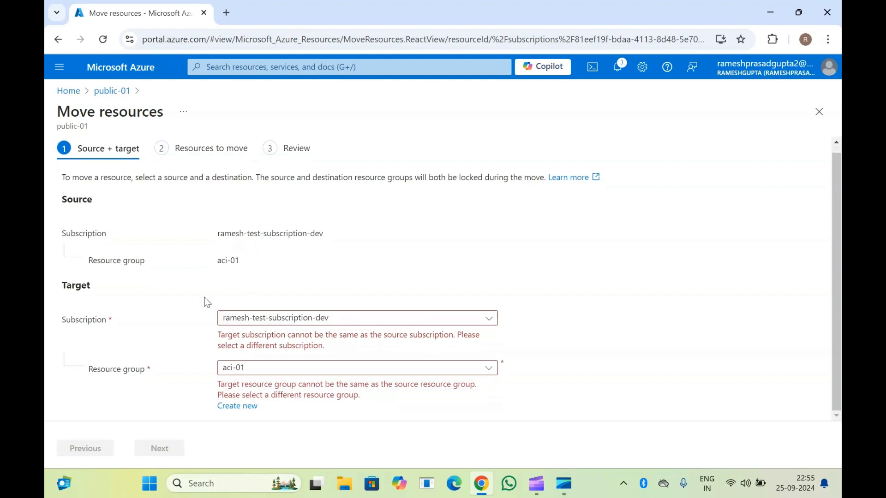
drag(62, 198, 129, 217)
click(263, 266)
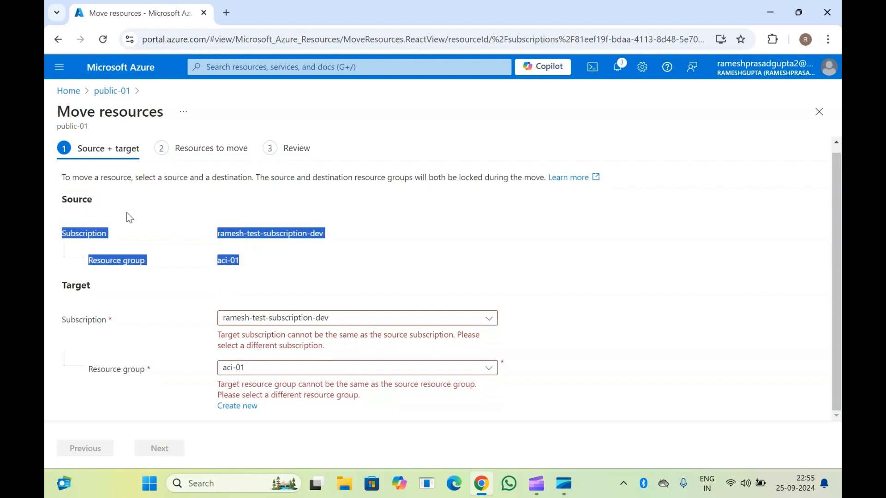
click(176, 322)
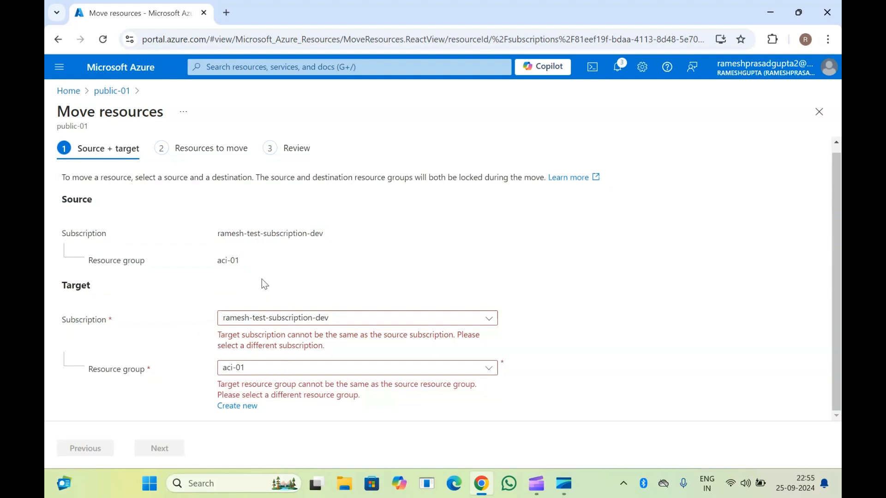
click(316, 320)
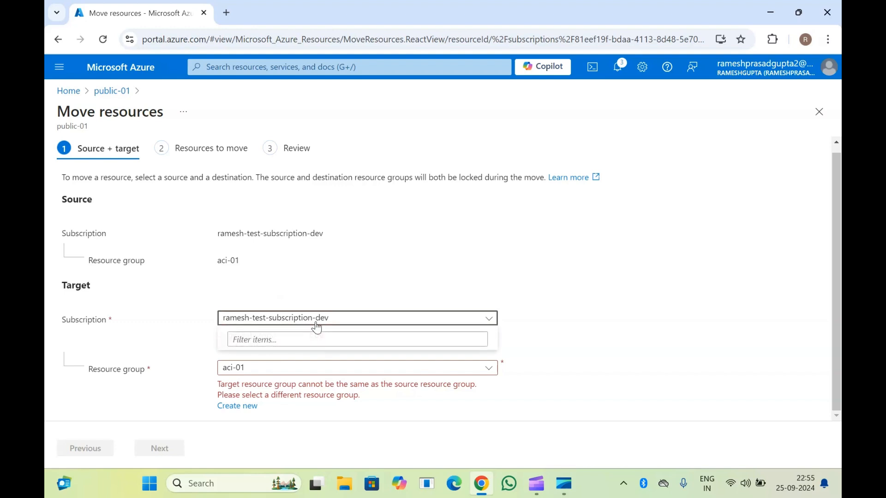
click(185, 323)
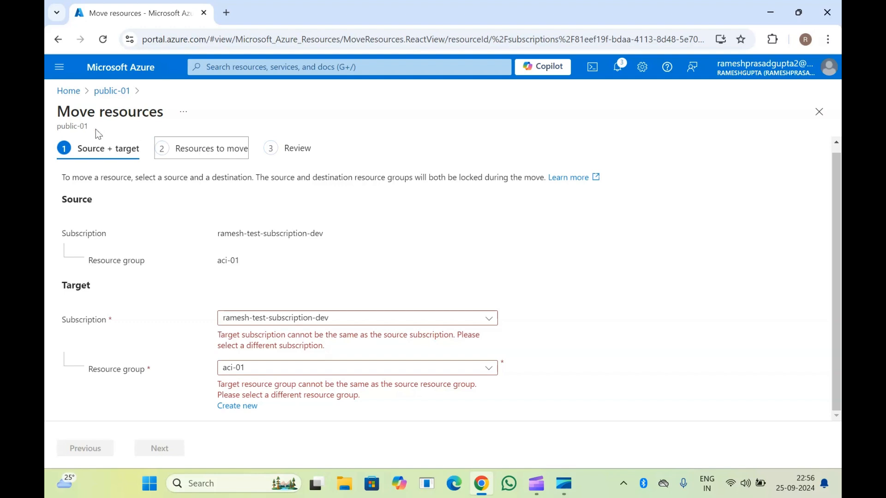
click(123, 100)
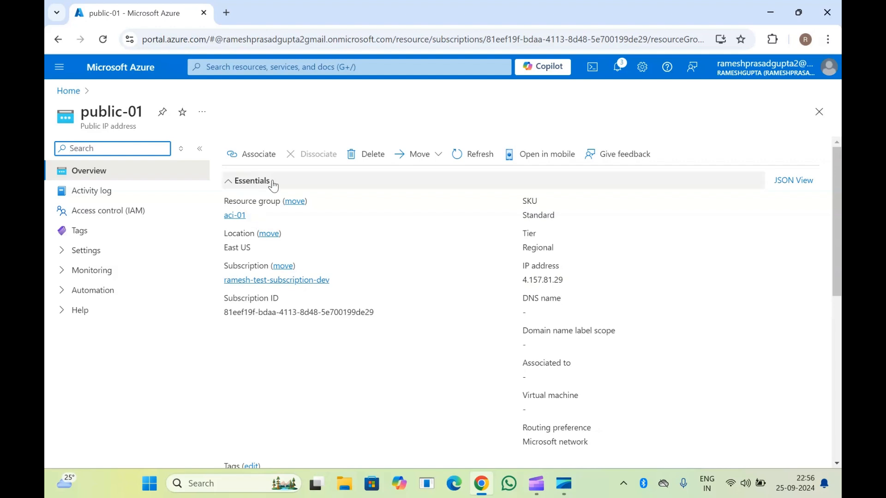
Step: Start moving public-01 to another region and set the destination region to France Central
click(273, 235)
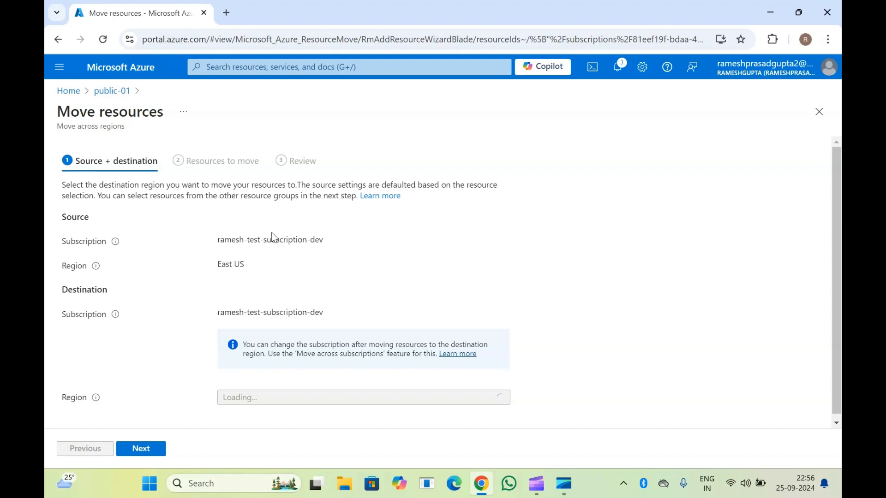
scroll(272, 233, down, 1)
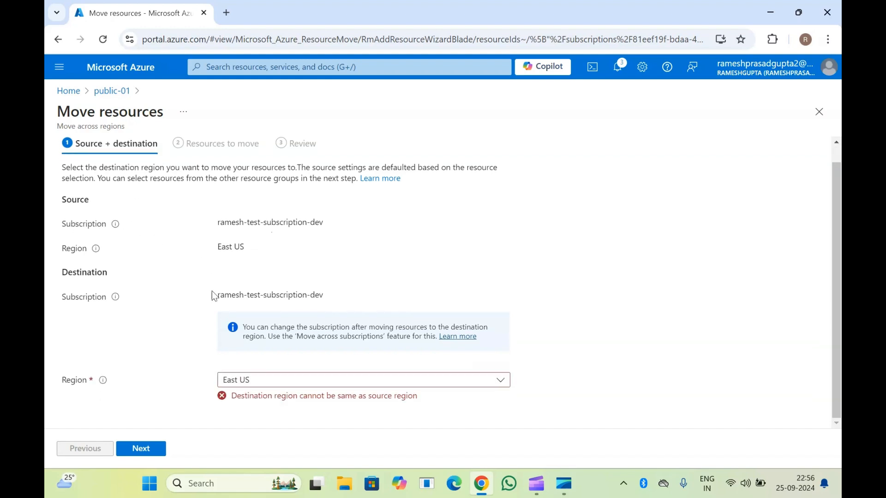
click(253, 386)
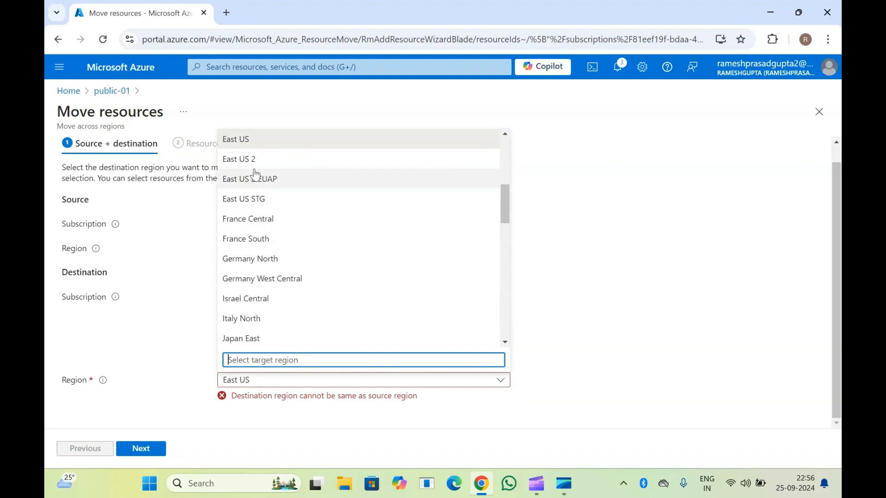
click(248, 219)
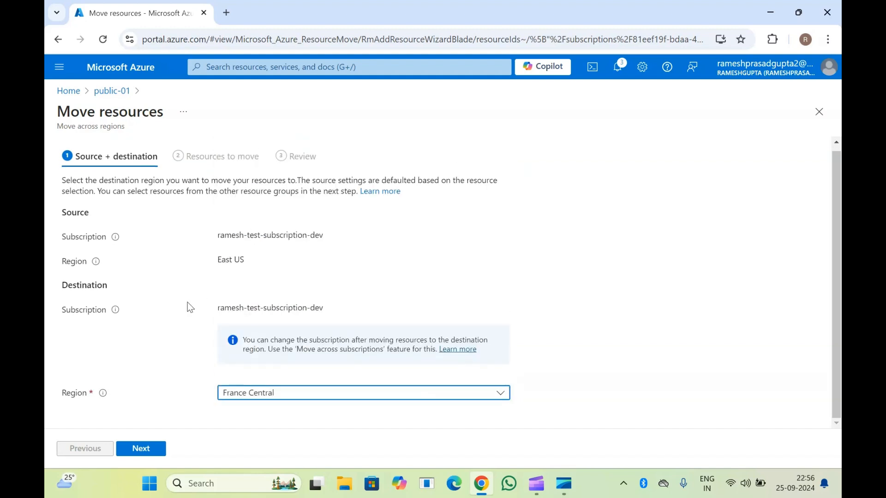
Step: Continue the region move of public-01 to the review stage, examine the selection summary and move process, and return to the portal home page
click(152, 451)
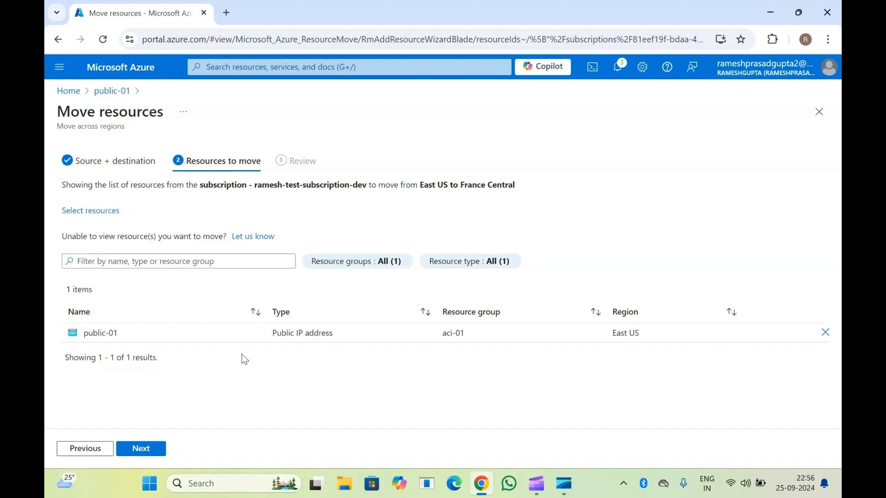
click(141, 450)
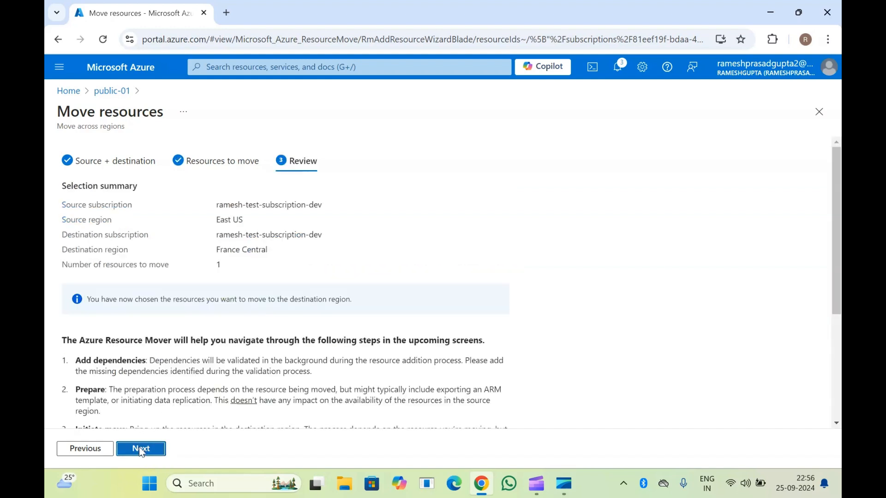
scroll(207, 336, down, 5)
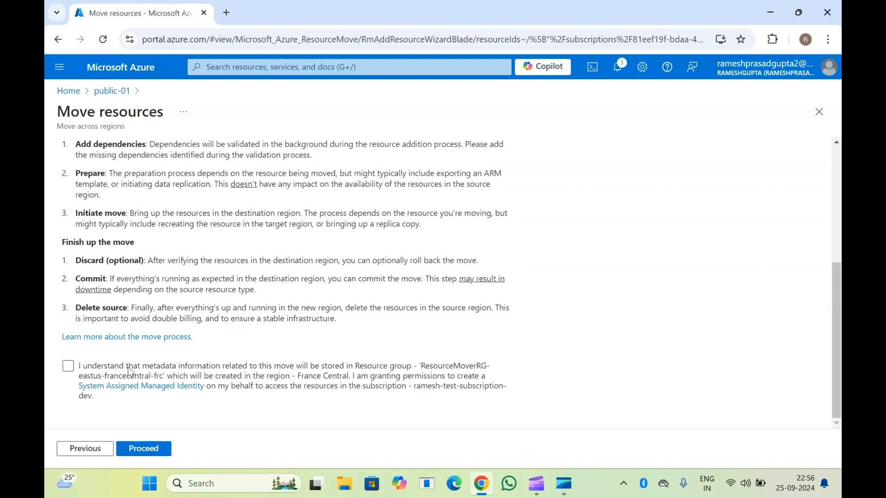
scroll(152, 311, up, 5)
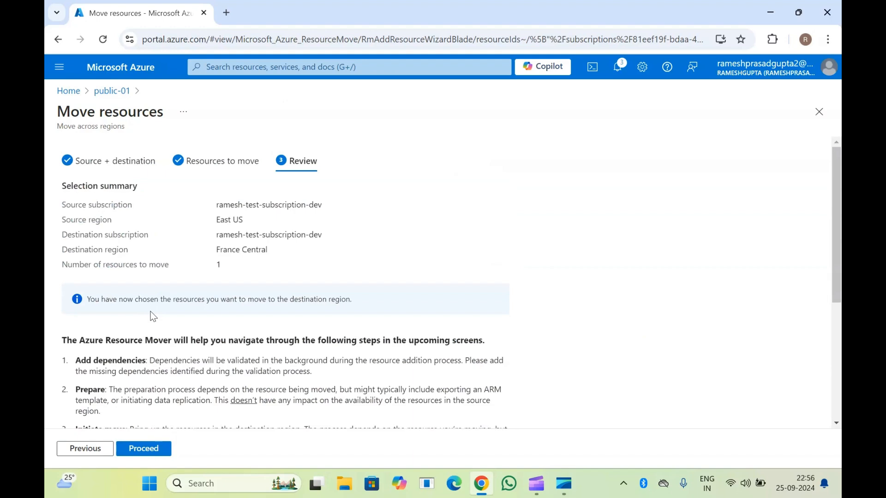
scroll(150, 311, down, 5)
scroll(151, 311, up, 5)
click(117, 91)
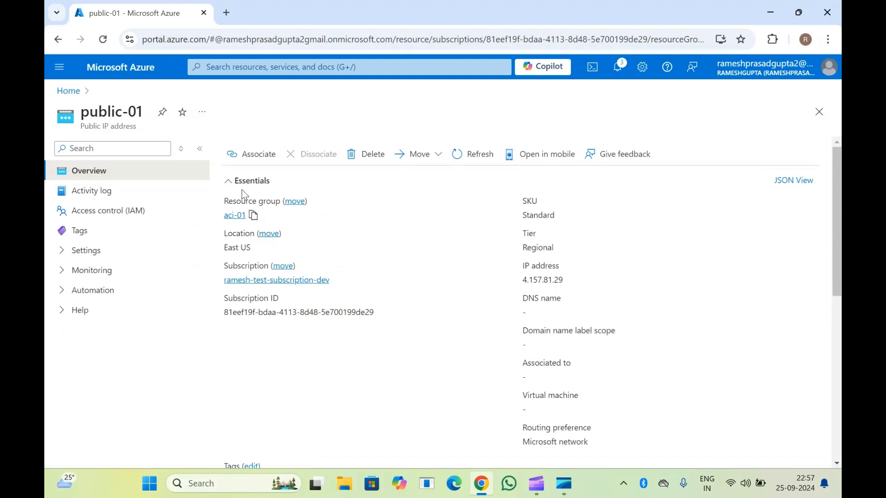
click(69, 91)
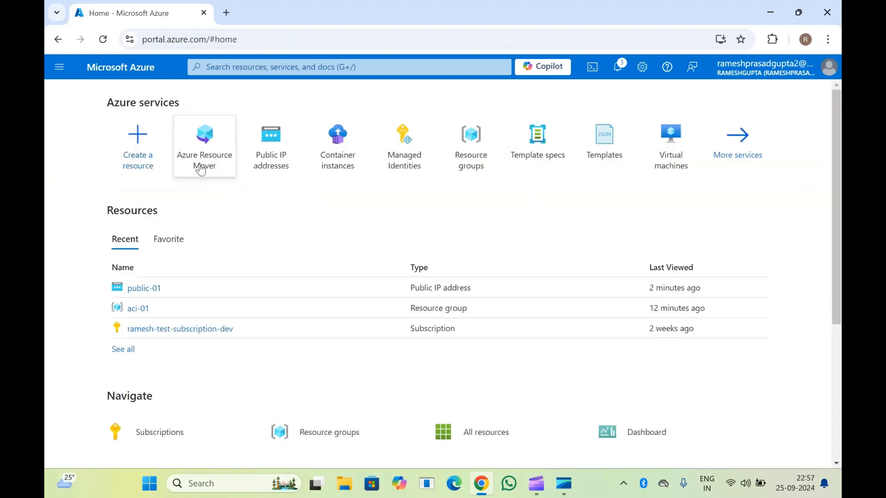
Step: Start adding resources for a move across regions in Azure Resource Mover and set the destination region to Japan East
click(215, 157)
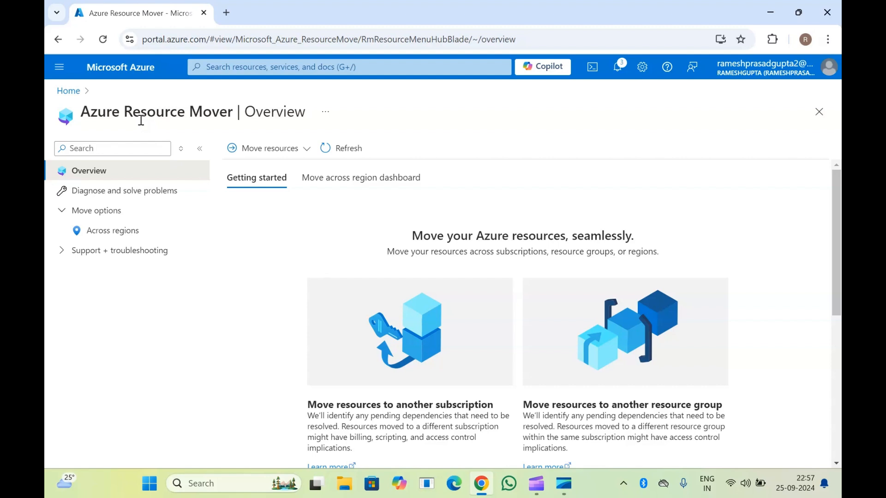
click(124, 250)
click(122, 234)
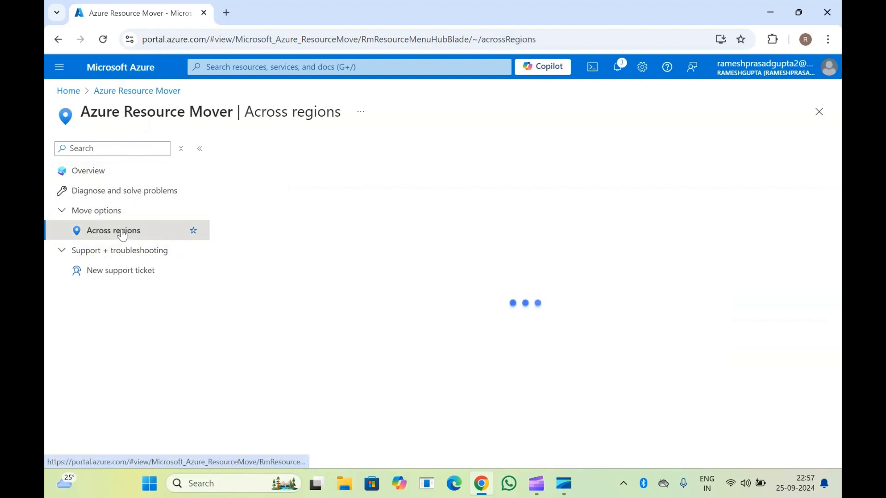
click(274, 153)
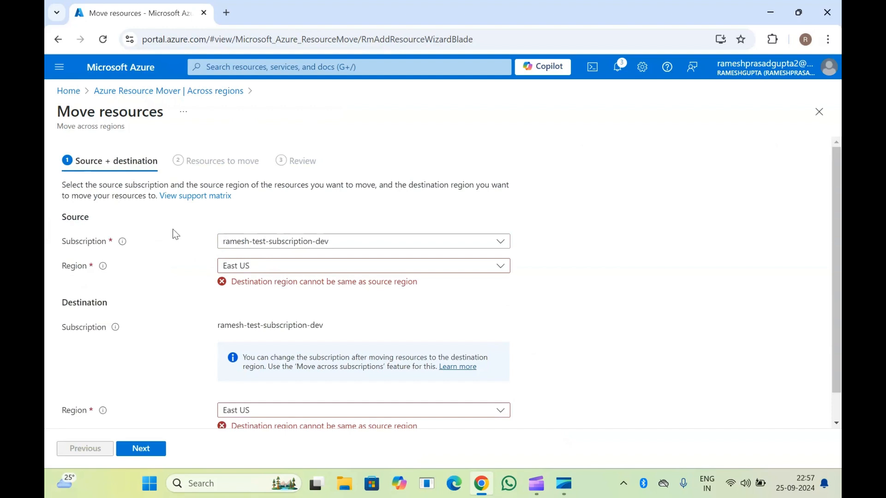
scroll(142, 241, down, 1)
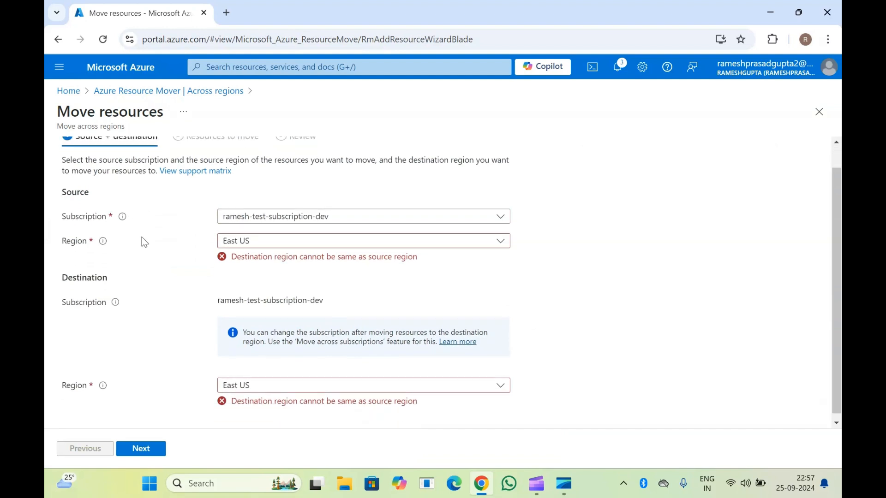
click(243, 381)
click(249, 344)
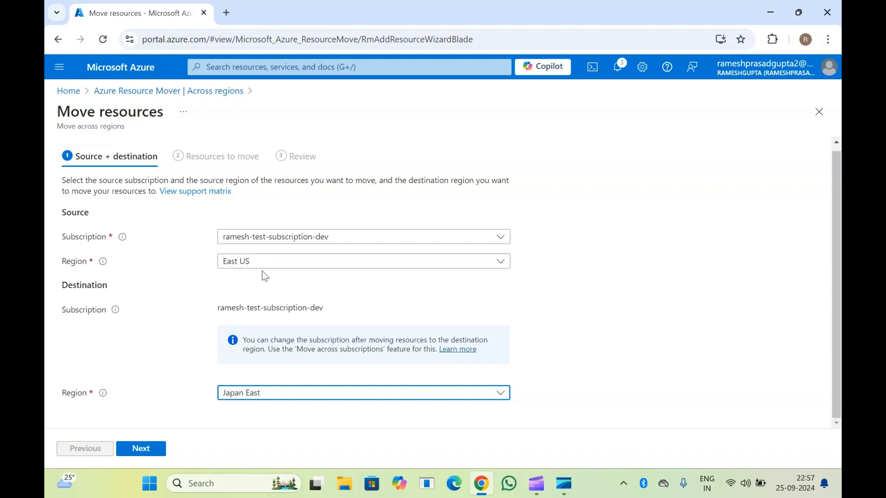
Step: Abandon the move across regions, discard its unsaved settings, and return to the portal home page
click(160, 99)
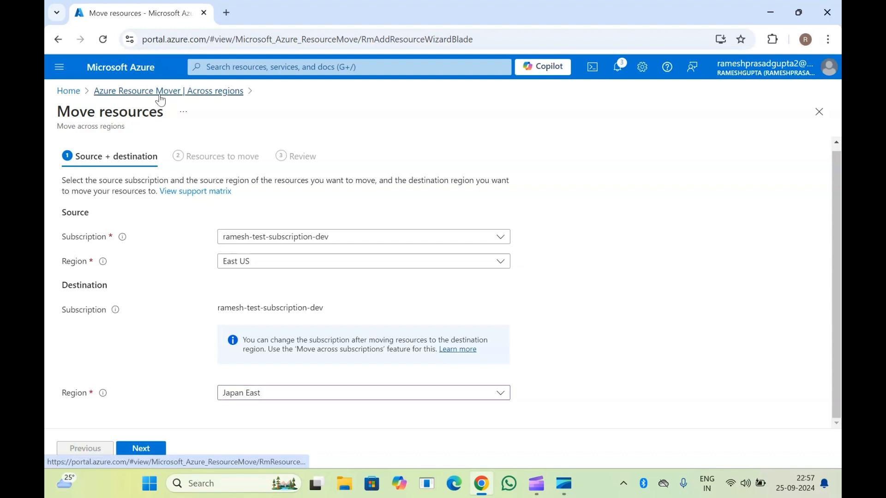
click(490, 122)
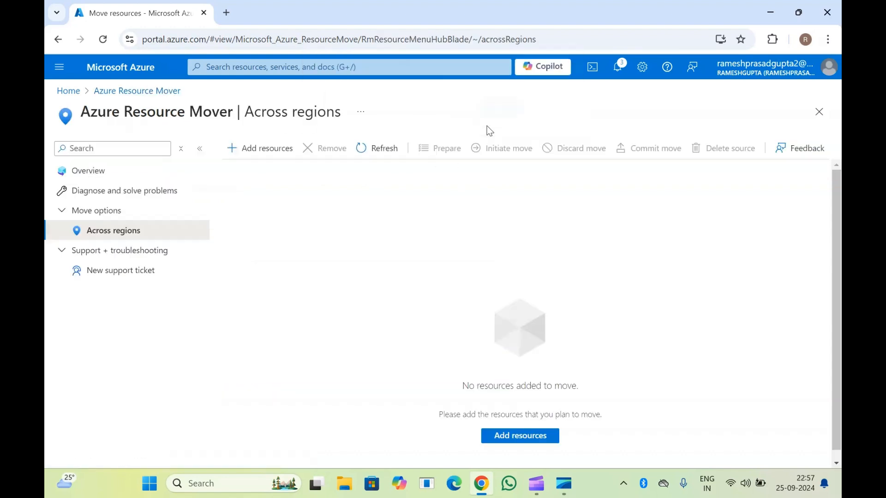
click(74, 92)
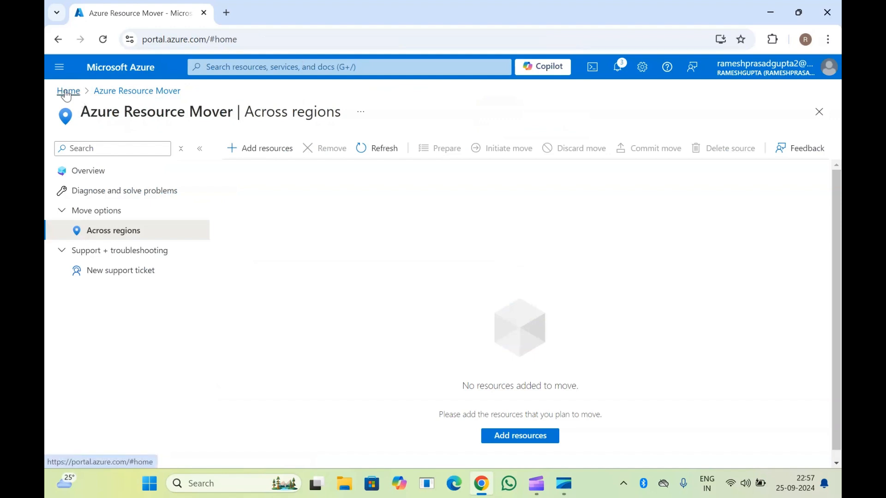
Step: View the overview of the public IP address resource public-01 and return to the portal home page
click(143, 289)
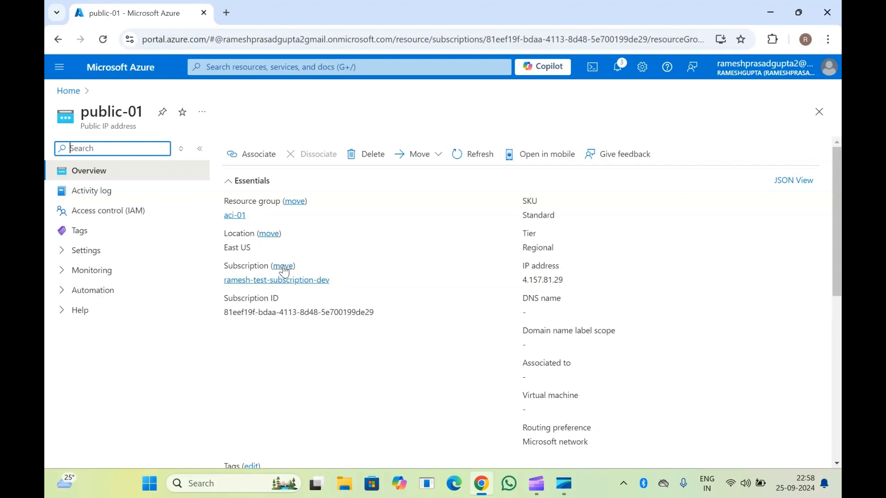
click(111, 120)
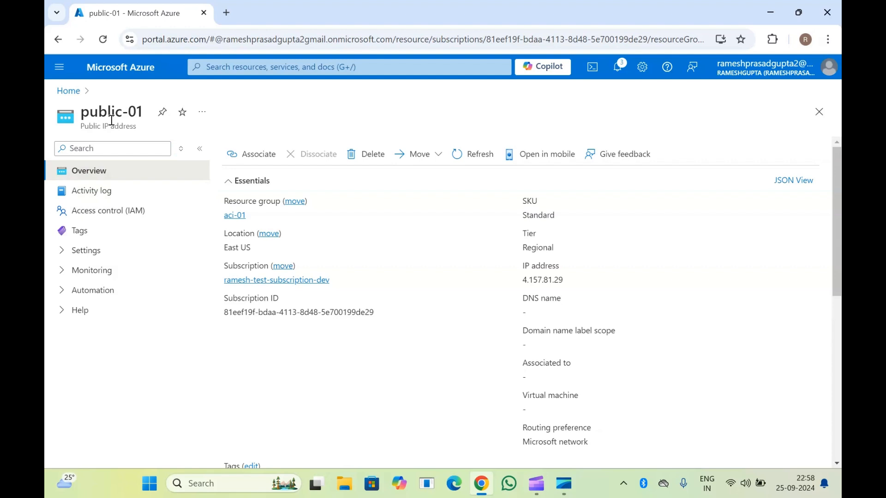
click(70, 91)
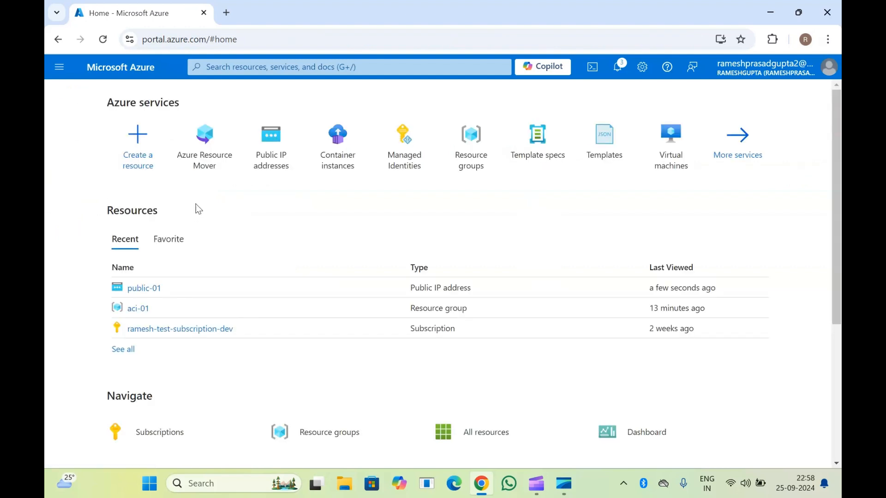
Step: Inspect Azure Resource Mover's settings for moving resources to another resource group, check the available target groups, and return to the portal home page
click(201, 161)
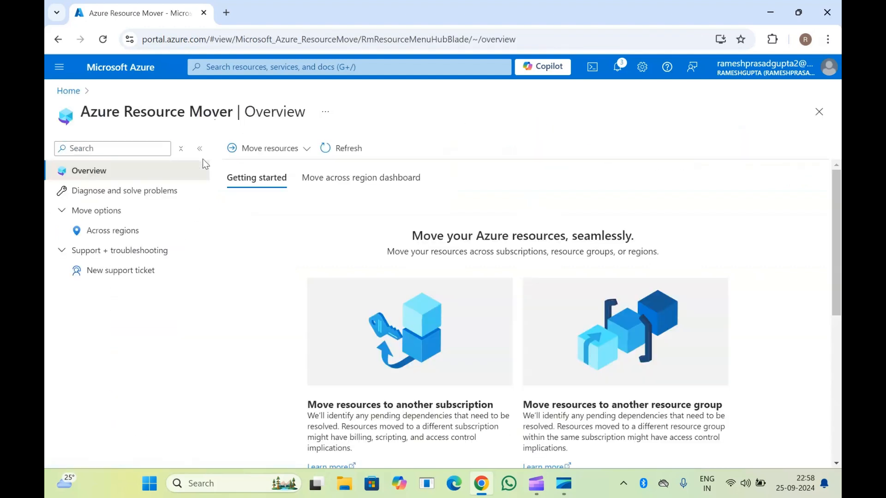
click(262, 149)
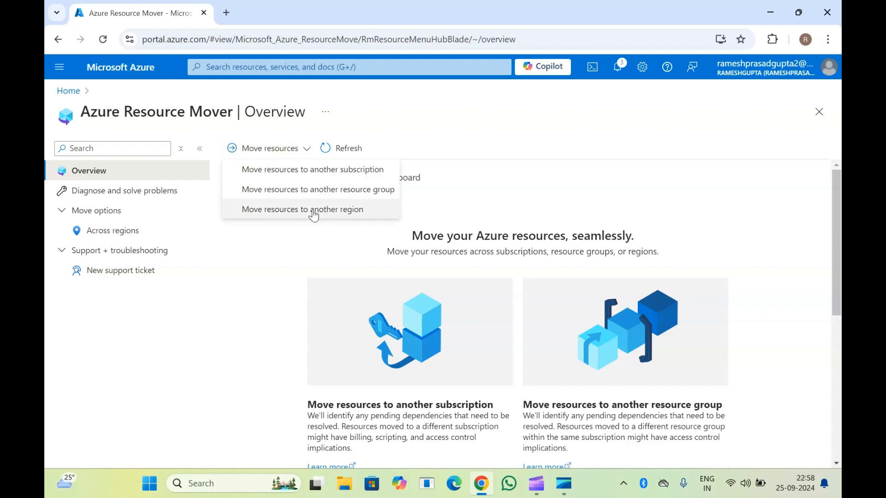
click(343, 194)
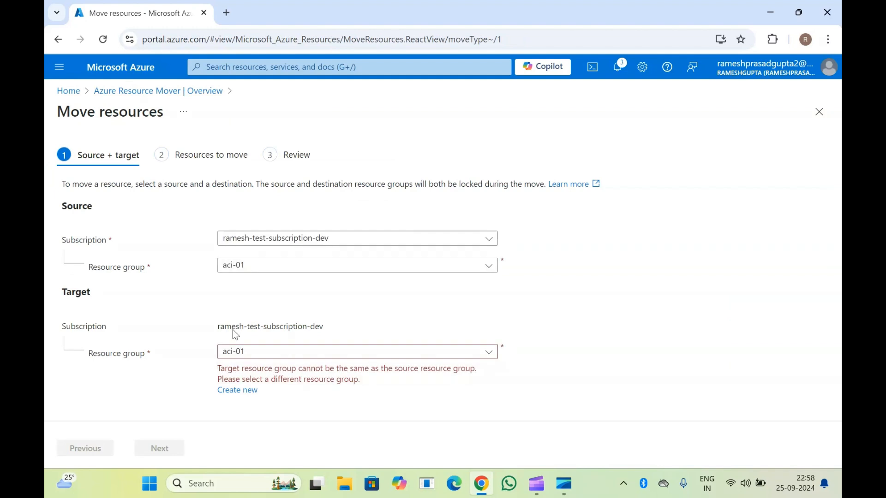
click(273, 354)
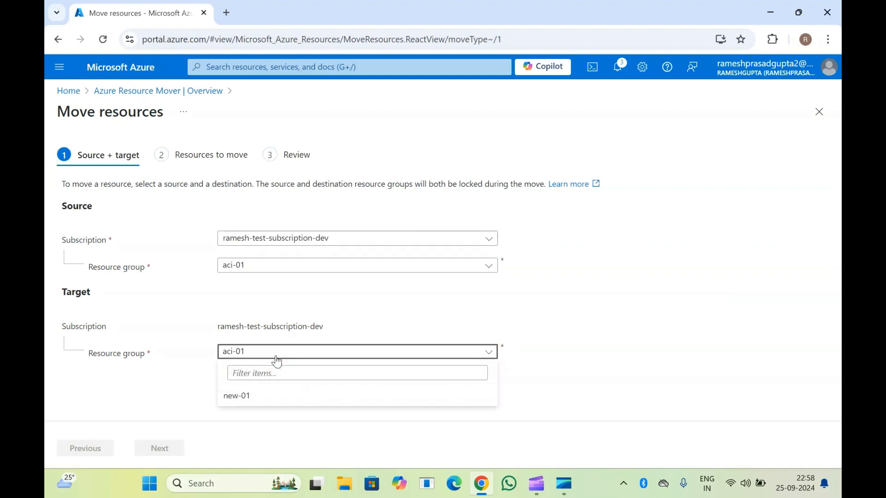
click(136, 377)
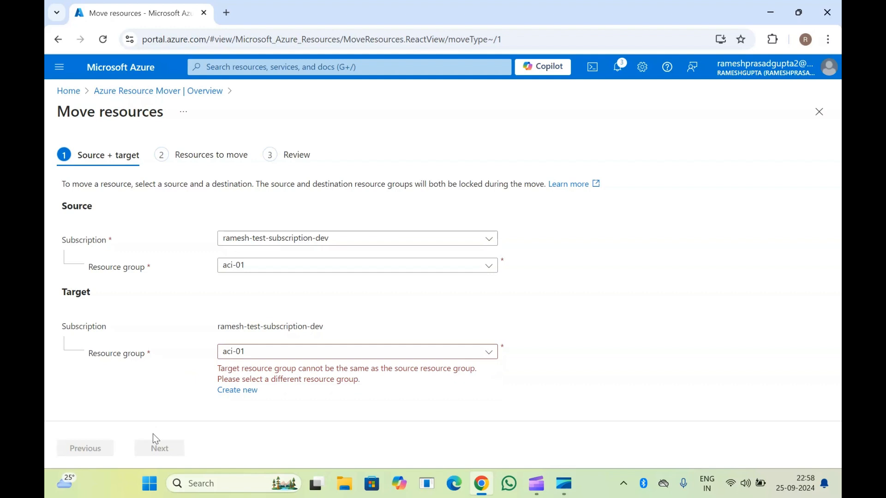
click(205, 161)
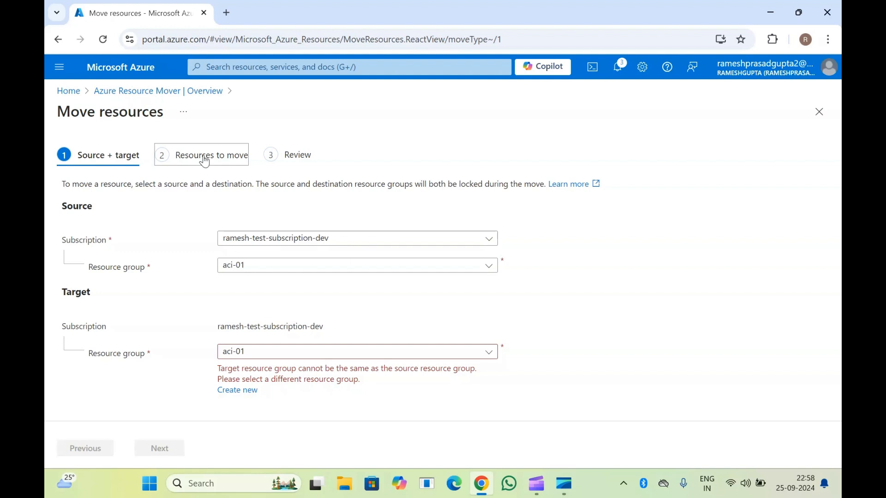
click(68, 90)
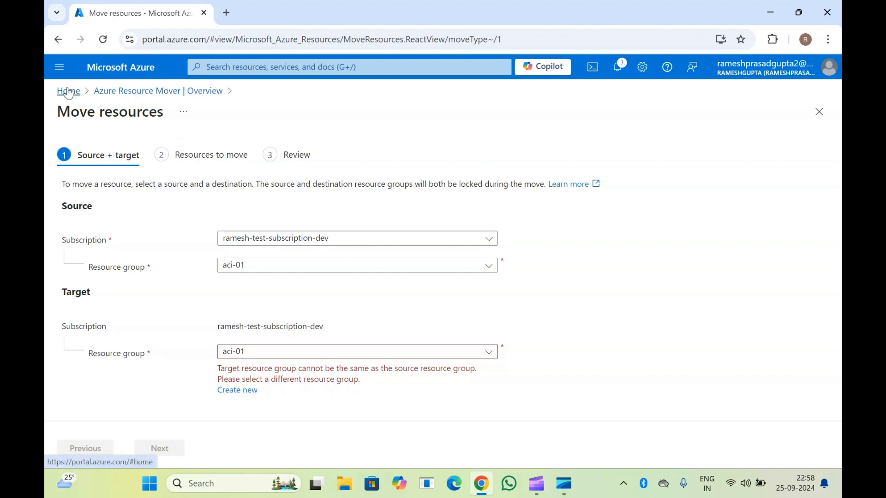
Step: Start moving public-01 to another resource group from its own page, set the target resource group to new-01, and proceed to resource validation
click(140, 291)
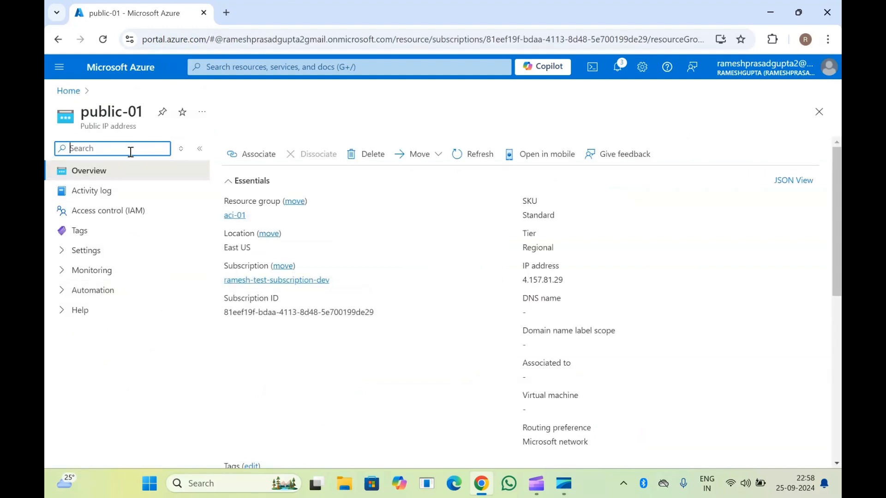
click(121, 125)
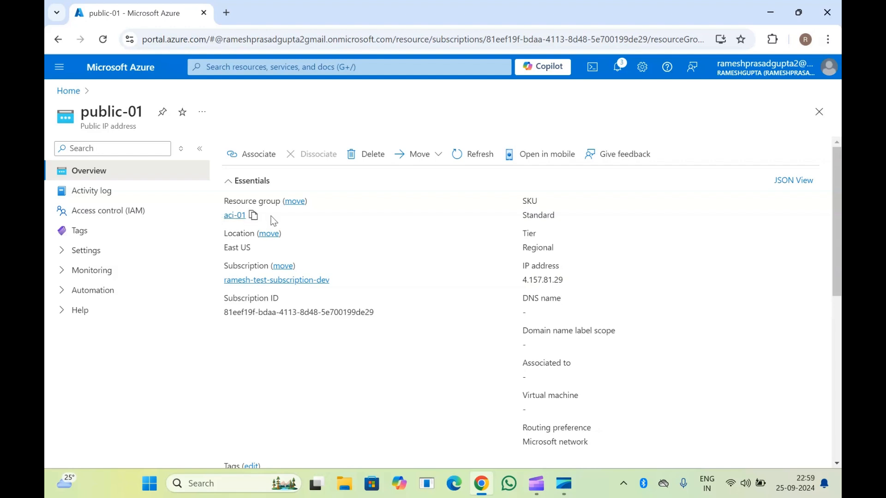
click(431, 158)
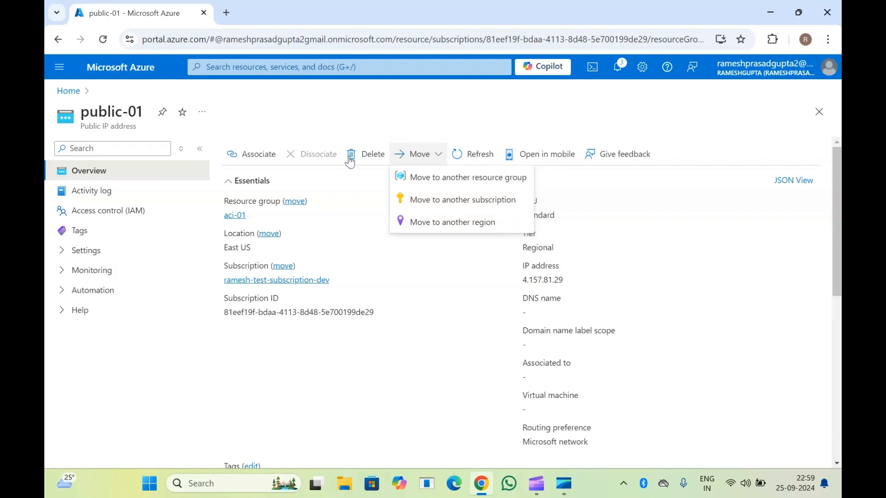
click(294, 201)
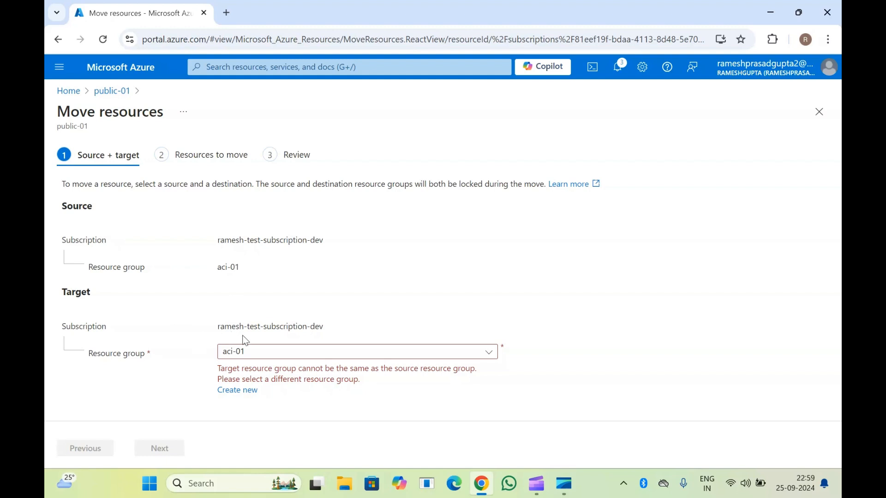
click(259, 355)
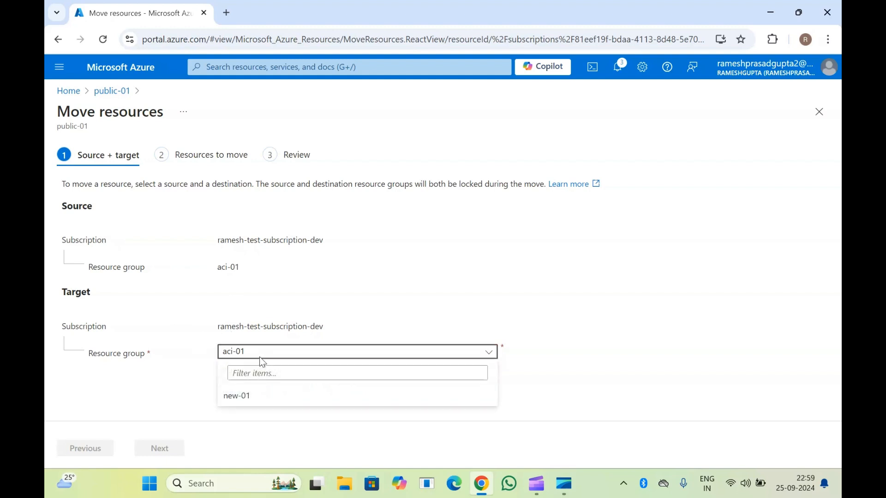
click(246, 395)
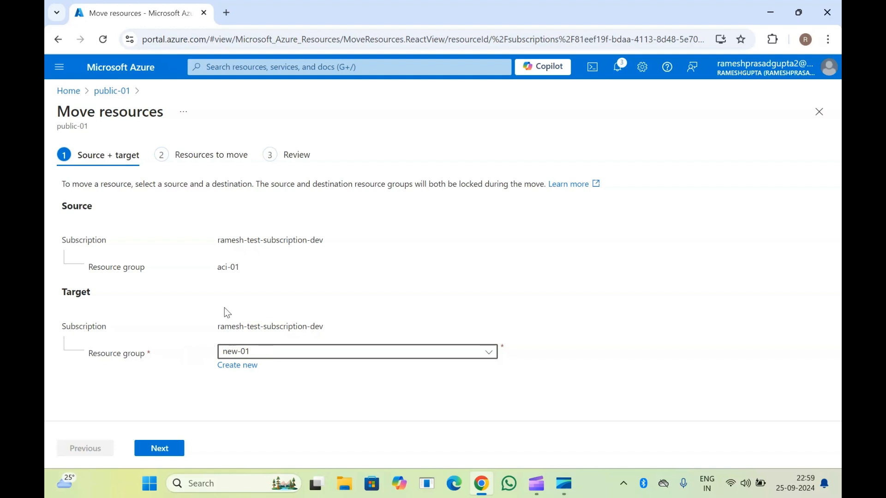
click(162, 448)
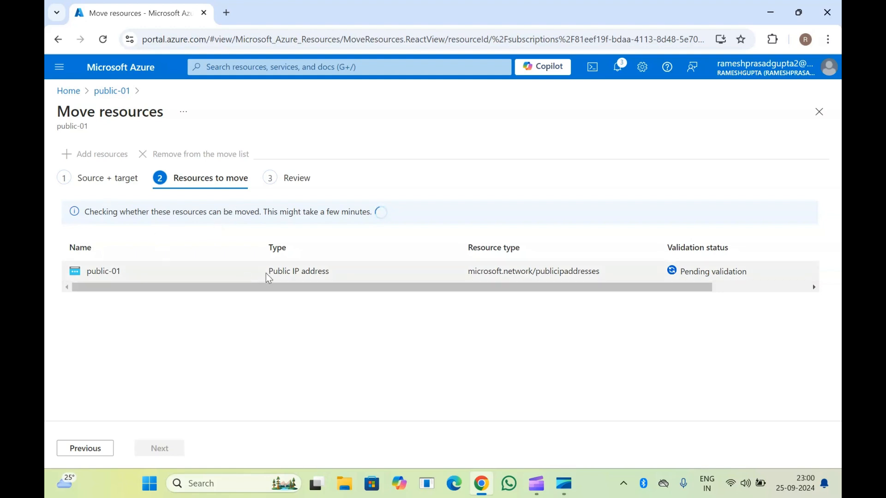
Step: Wait for the move validation of public-01 to finish and check its validation status in the resource list
triple_click(165, 208)
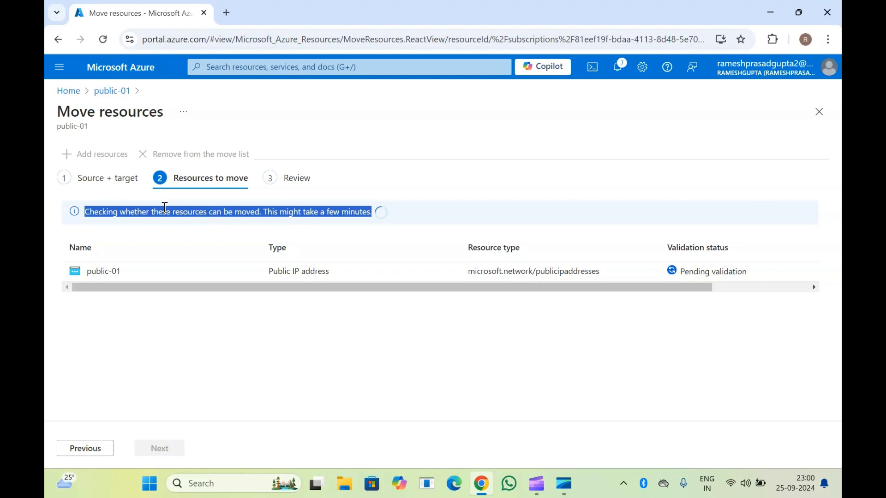
click(111, 109)
click(227, 207)
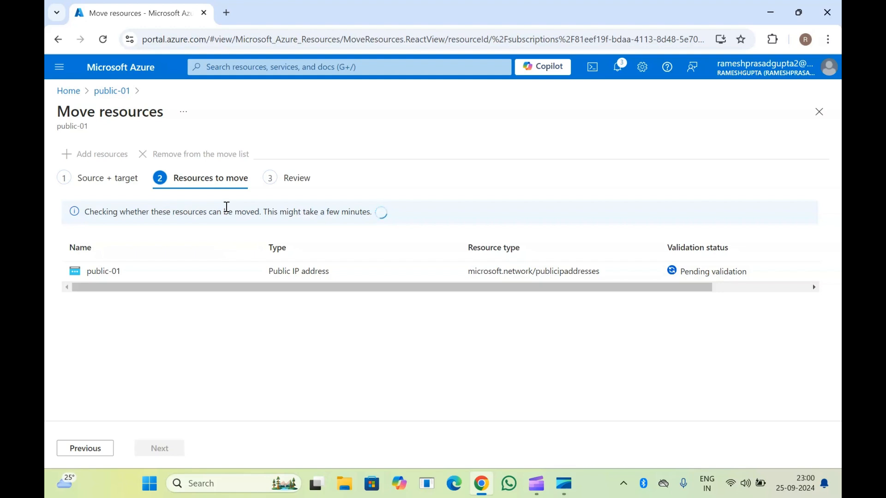
double_click(197, 210)
click(197, 210)
triple_click(176, 212)
click(239, 217)
drag(278, 207, 254, 207)
click(255, 208)
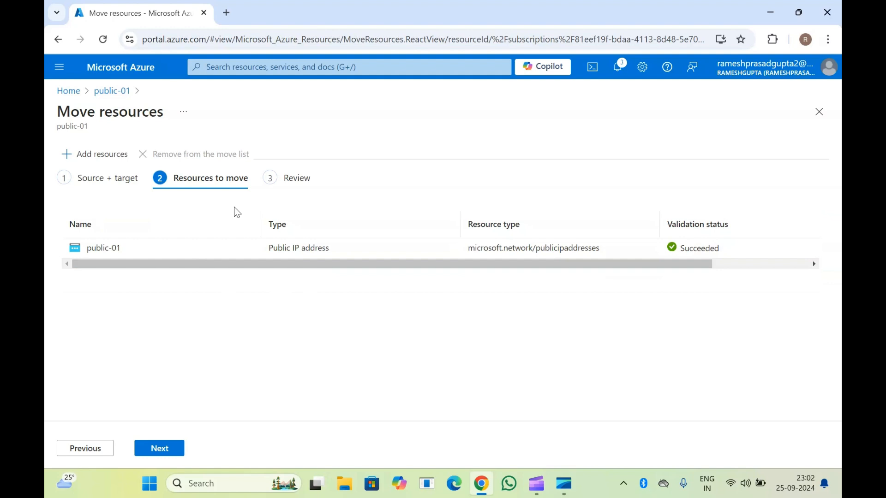
scroll(473, 248, right, 3)
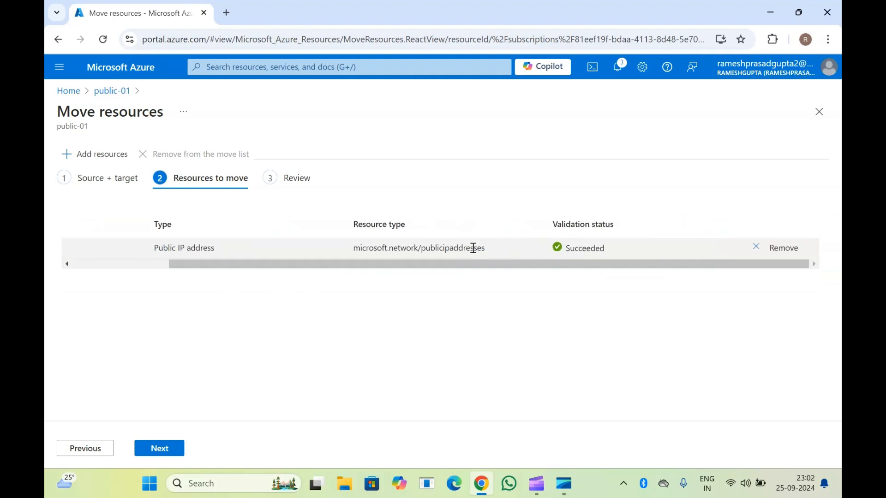
Step: Examine the type, resource type and validation status of public-01 across the list of resources to move
scroll(473, 248, left, 3)
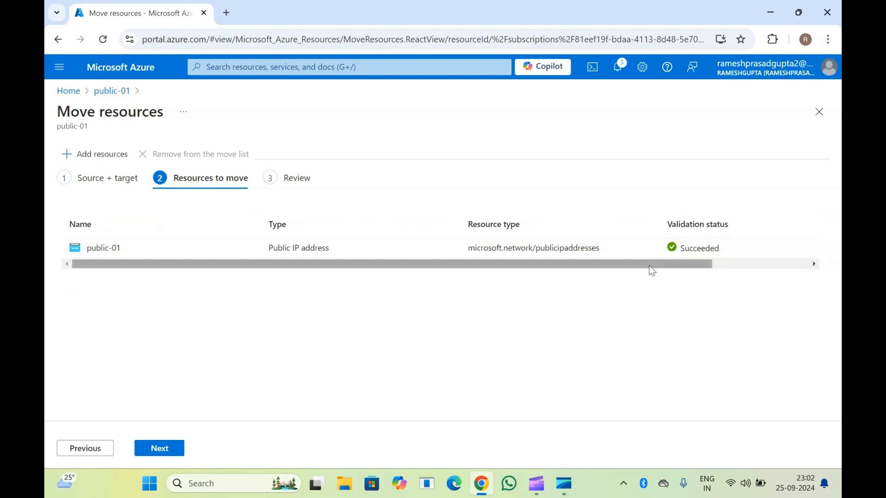
double_click(705, 251)
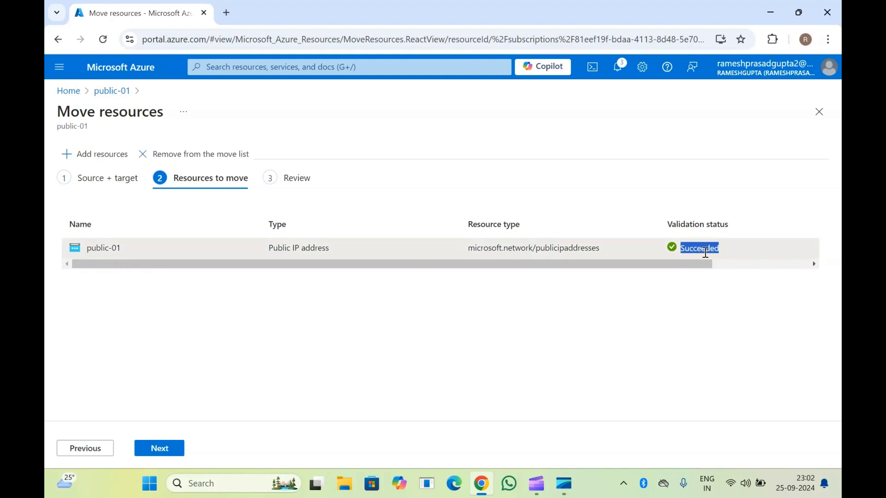
scroll(706, 252, right, 3)
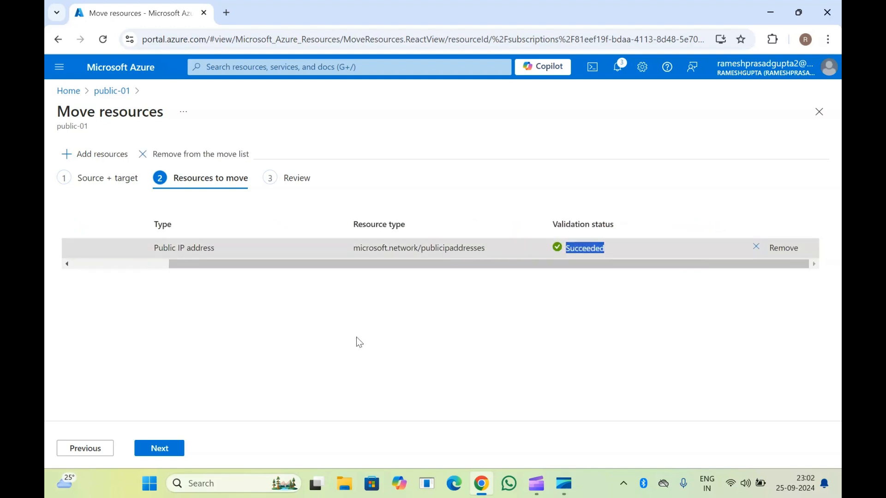
scroll(249, 251, left, 3)
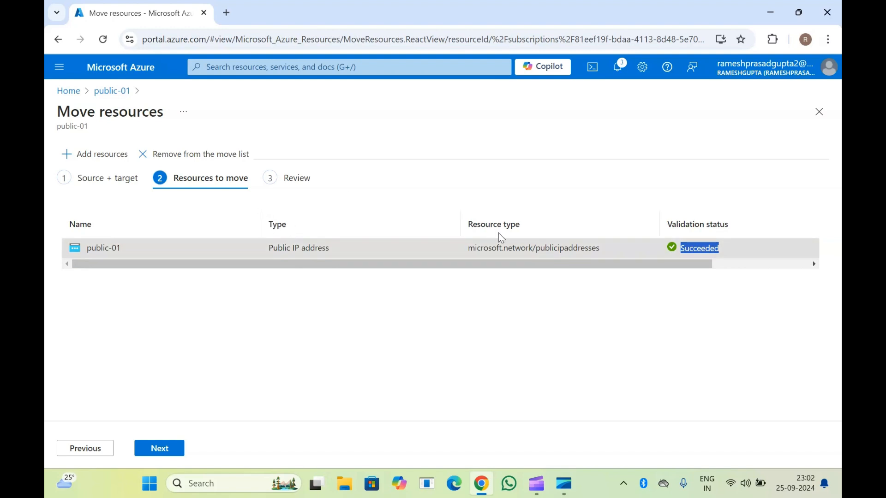
scroll(499, 234, right, 3)
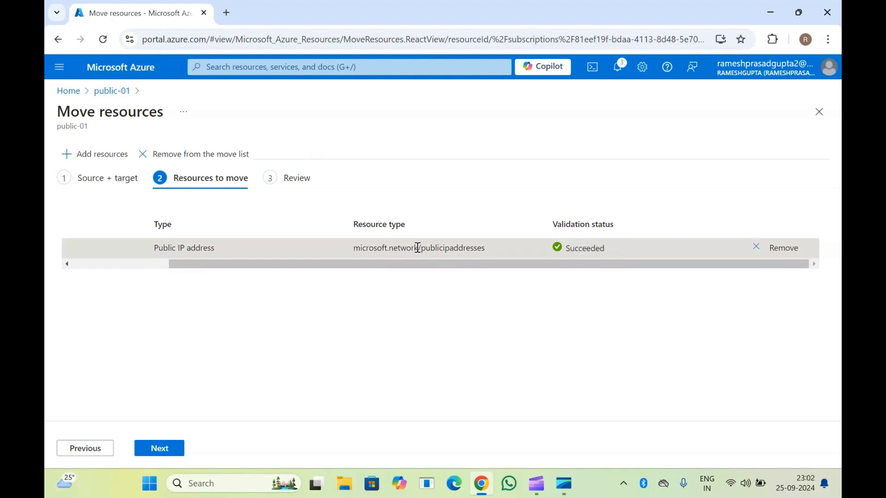
scroll(417, 246, left, 3)
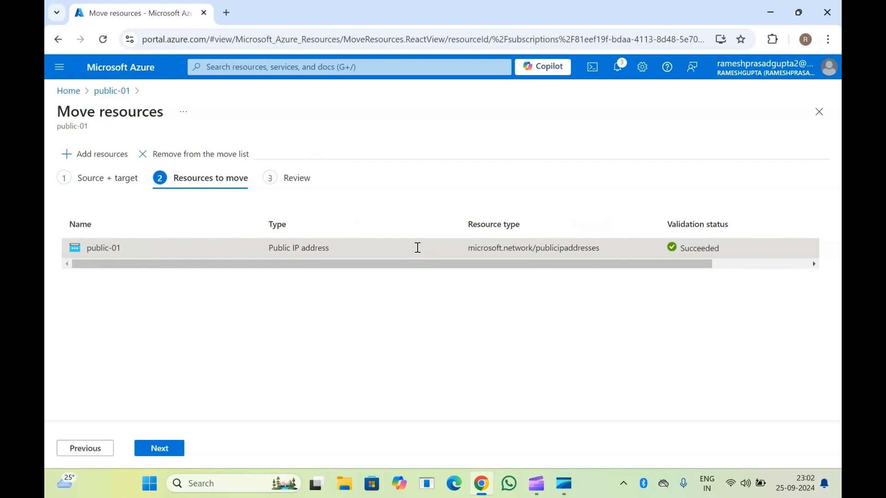
scroll(418, 248, right, 3)
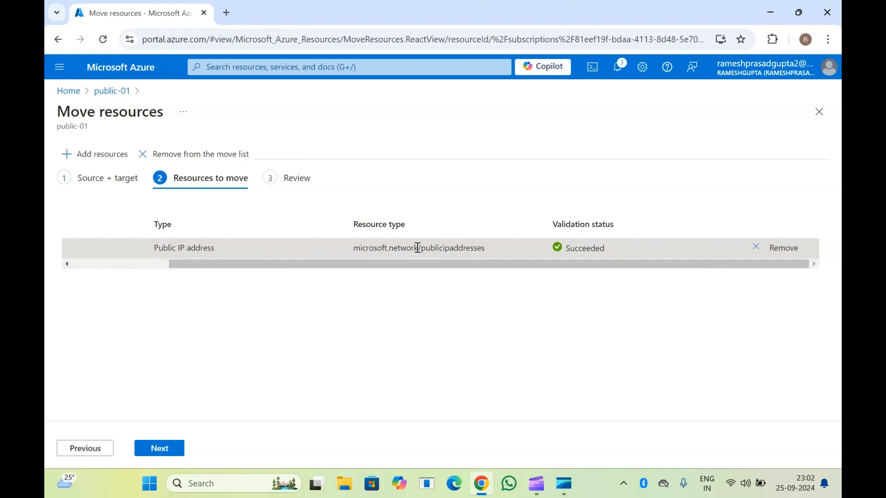
Step: Proceed to the review stage and check the target resource group and number of resources in the selection summary
click(160, 448)
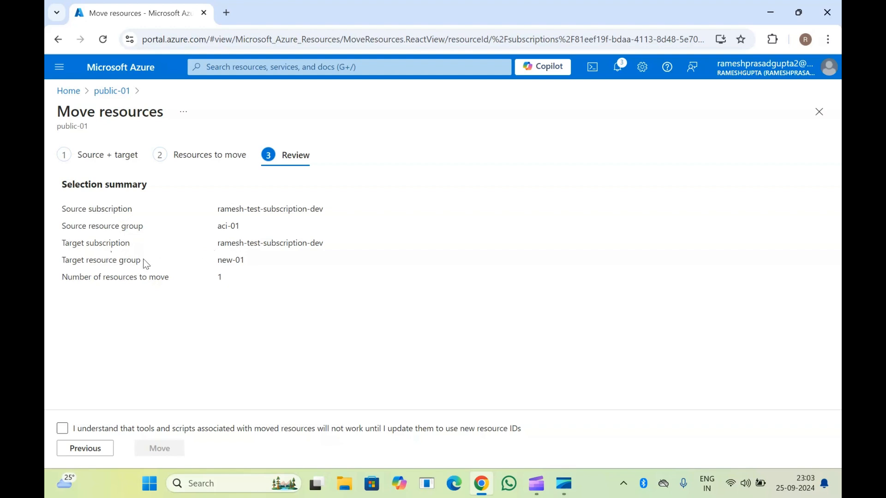
triple_click(106, 261)
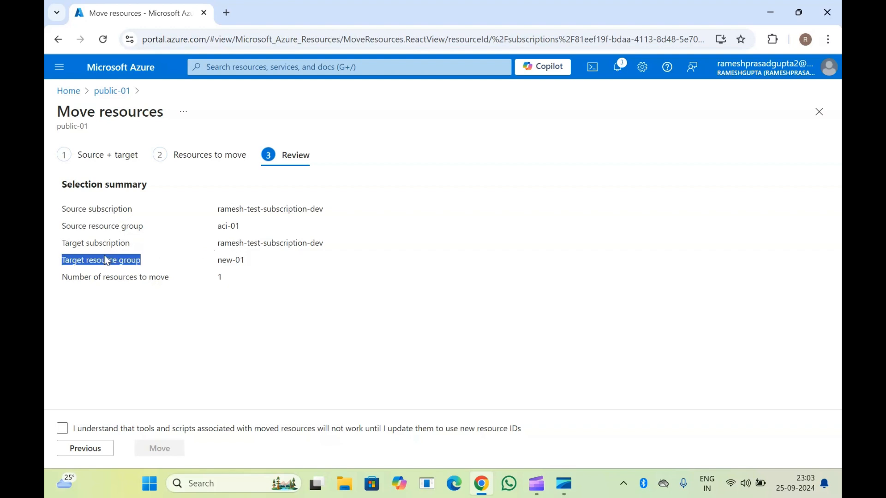
double_click(98, 279)
click(98, 282)
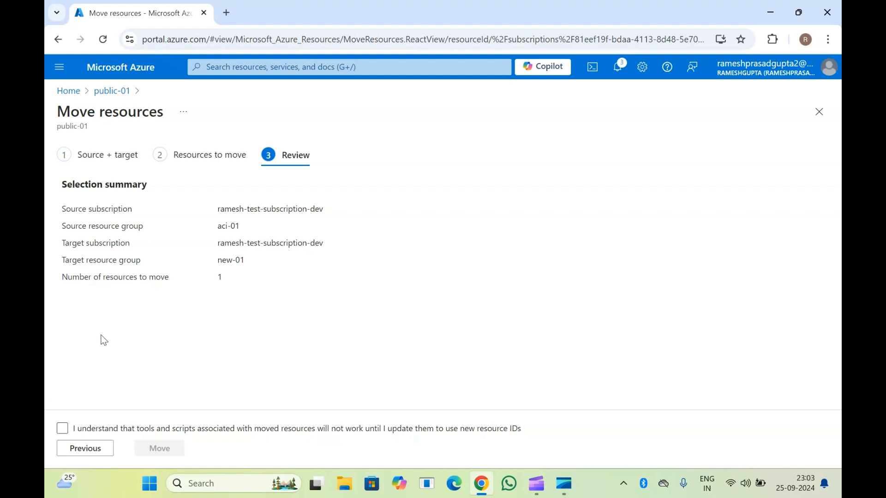
Step: Acknowledge that associated tools and scripts need the new resource IDs, and start moving public-01 to resource group new-01
click(62, 428)
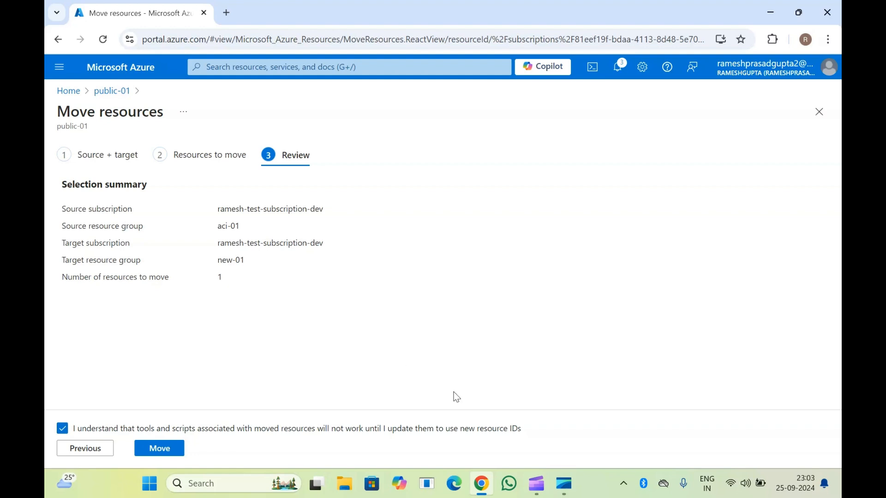
triple_click(62, 130)
click(183, 291)
click(84, 116)
click(160, 449)
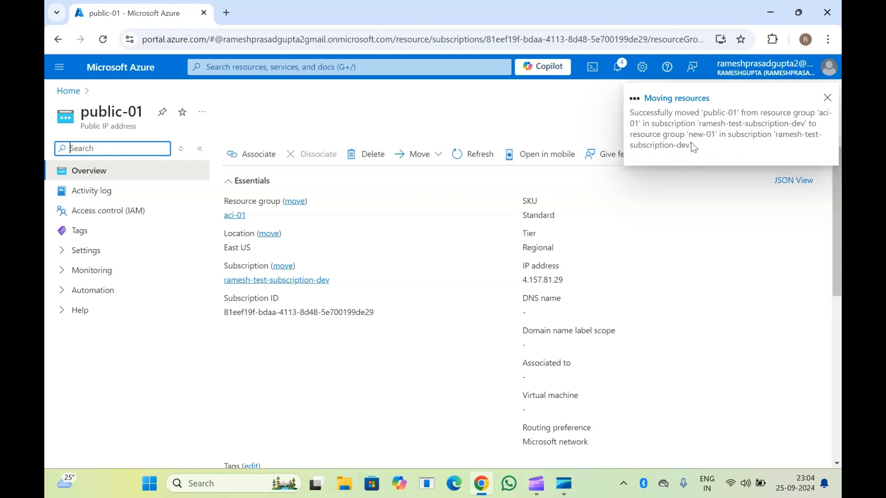
Step: Check the portal notifications for the move's progress, reload the public-01 page, and check the notifications again
click(617, 74)
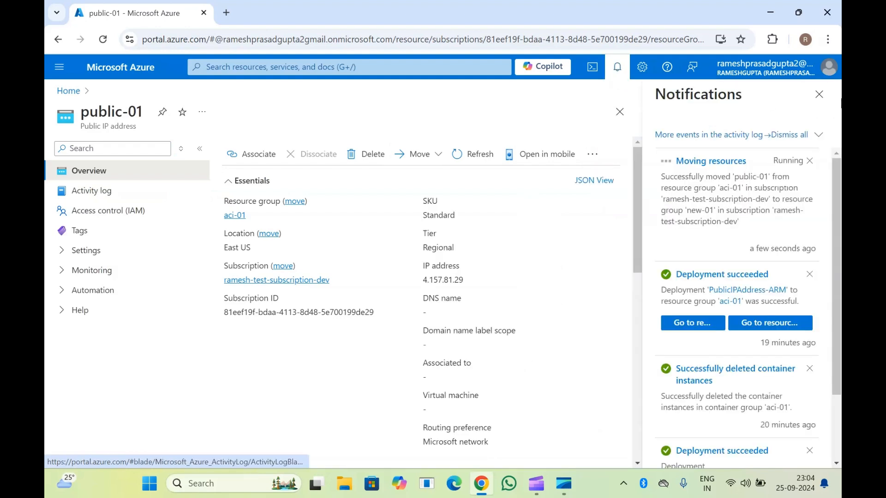
click(819, 95)
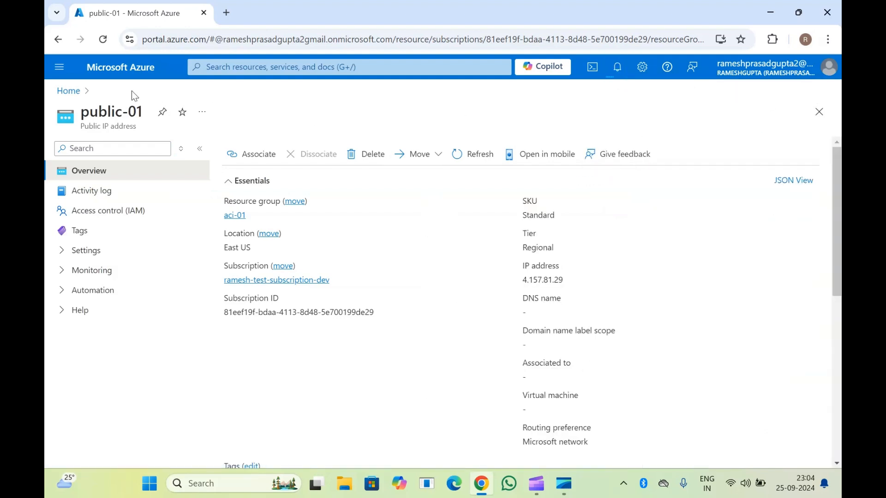
click(106, 40)
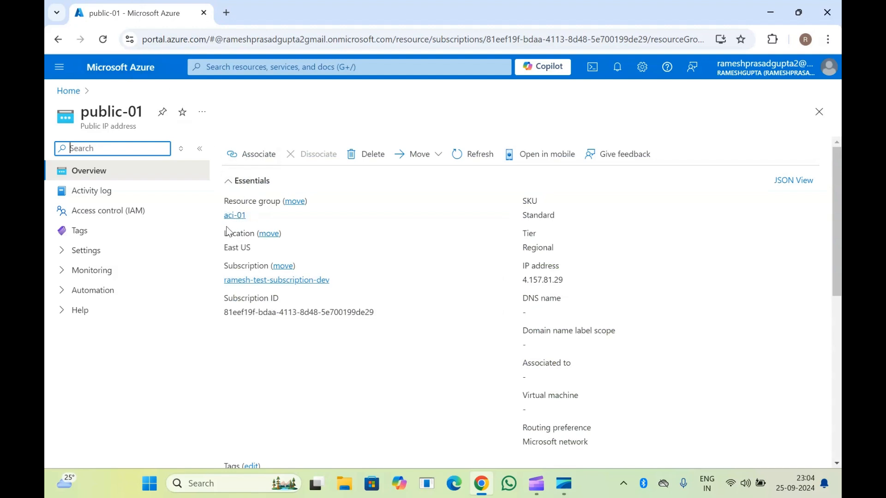
click(111, 120)
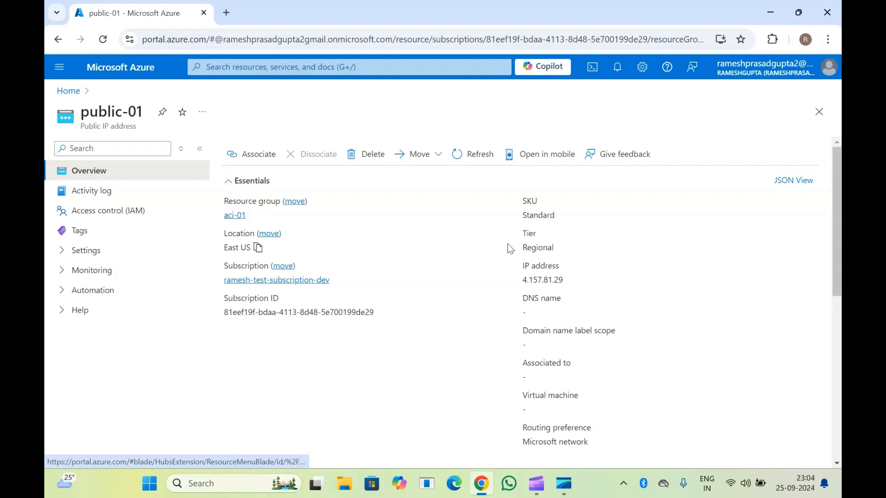
click(617, 68)
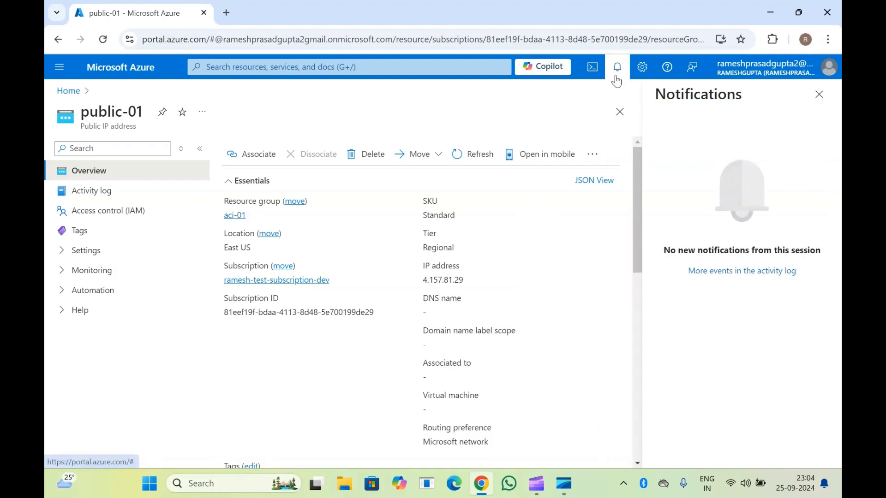
click(819, 95)
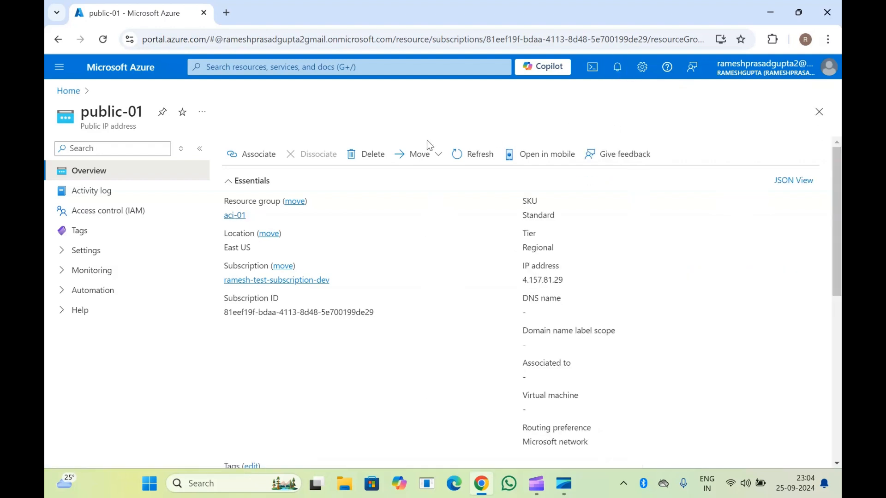
Step: Open resource group aci-01 from public-01's overview and inspect the notice about moving resources
click(230, 218)
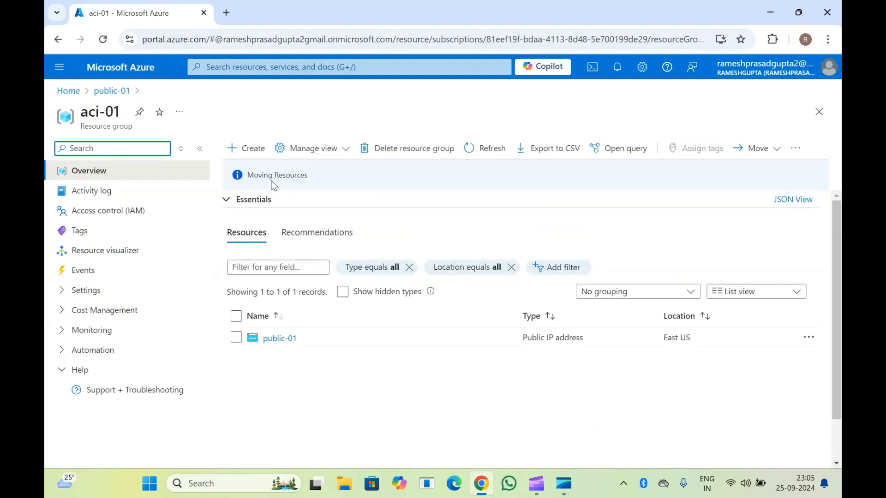
triple_click(245, 174)
click(245, 174)
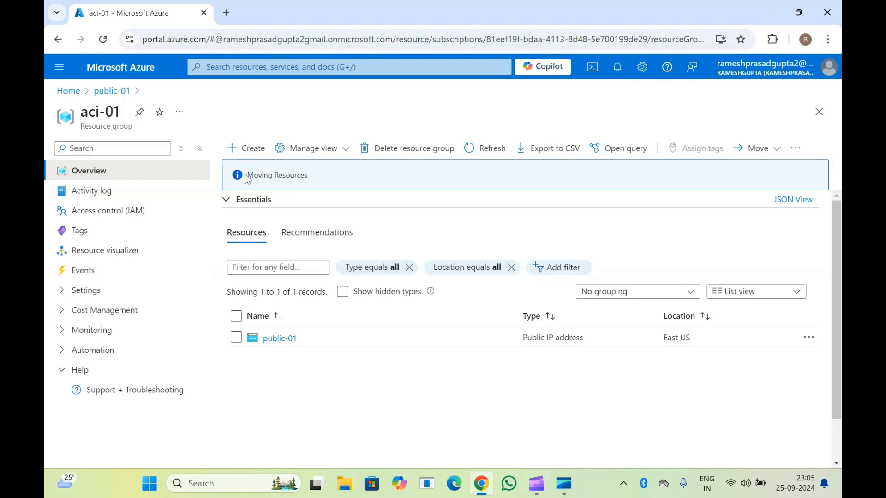
Step: Find aci-01's deployments by filtering its settings for "dep", review their statuses, and return to the group's overview
click(104, 143)
text(dep)
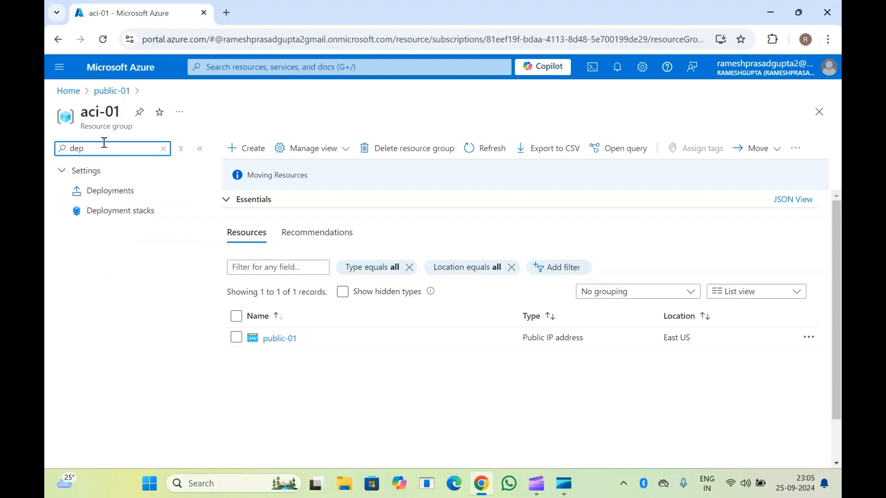
click(112, 190)
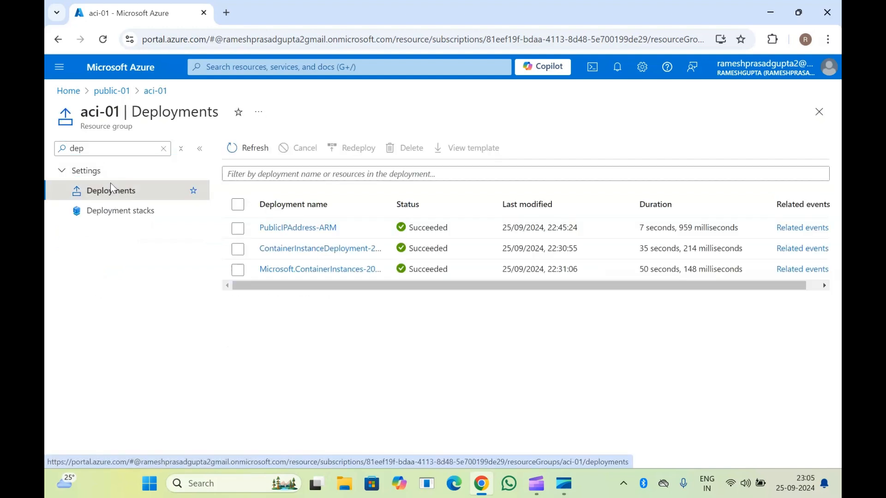
scroll(405, 234, right, 1)
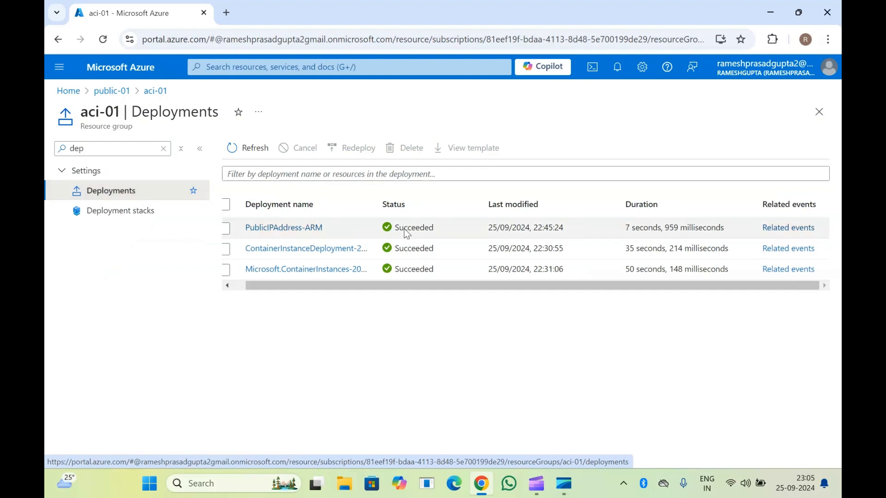
scroll(484, 269, left, 1)
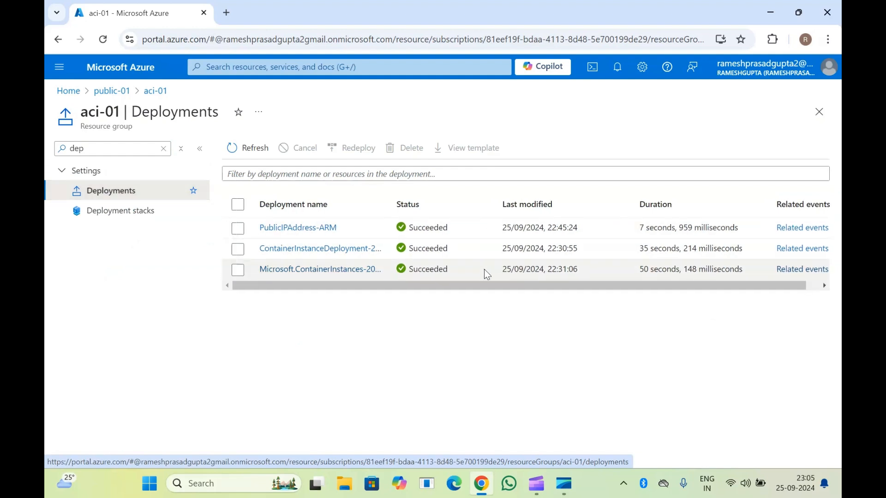
click(164, 148)
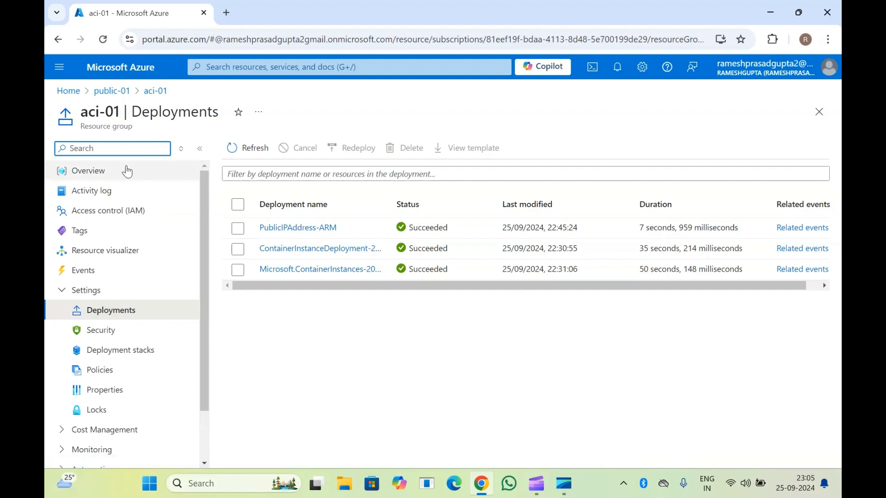
click(125, 170)
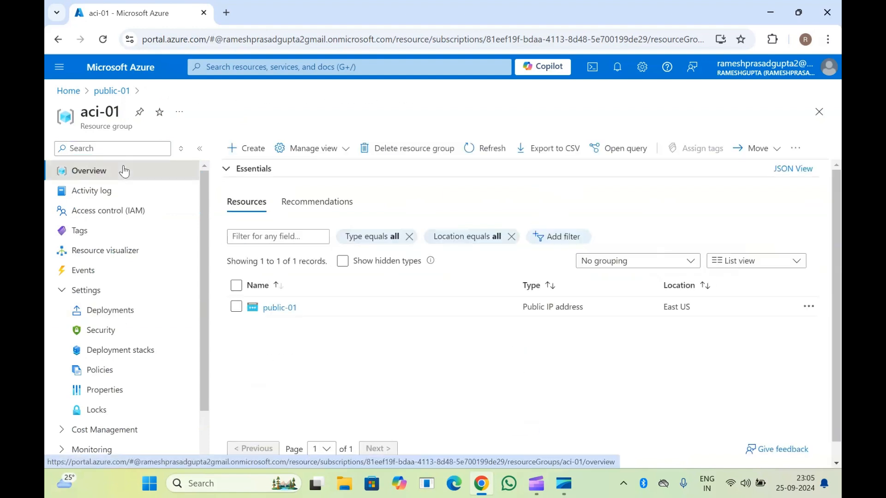
Step: Check public-01's assigned resource group from the aci-01 resource list, and again by reopening it from the portal home page
click(276, 307)
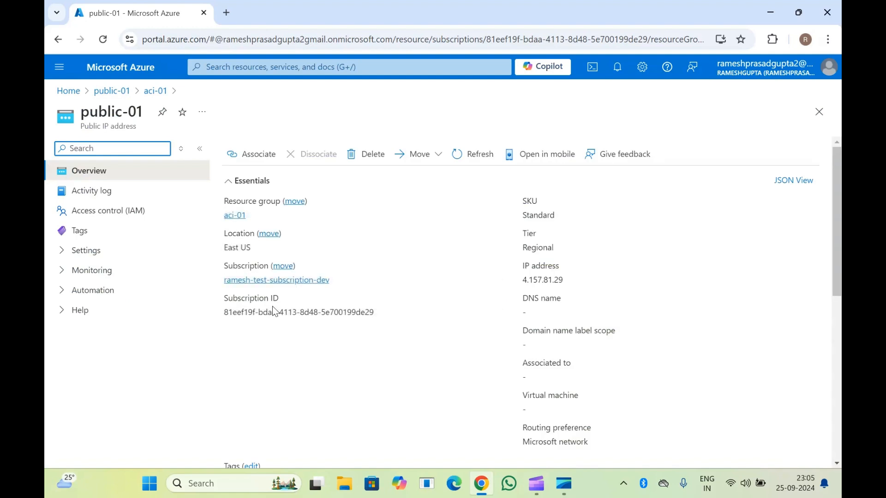
click(123, 116)
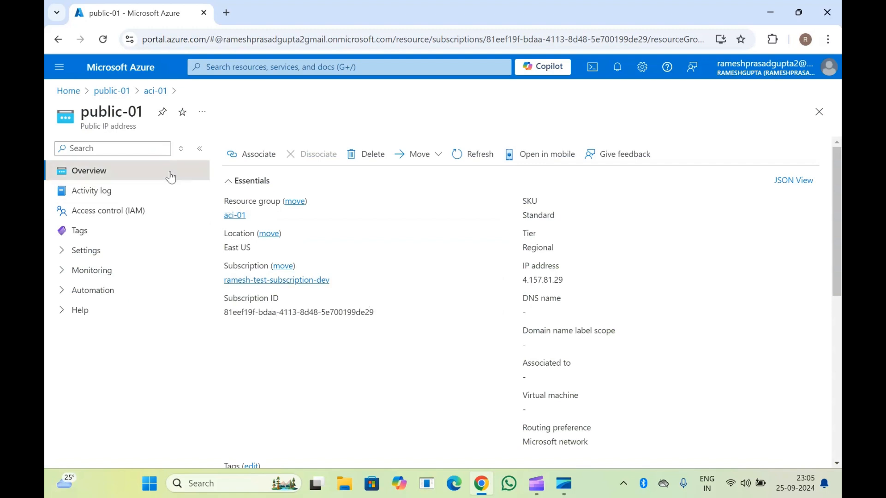
click(110, 94)
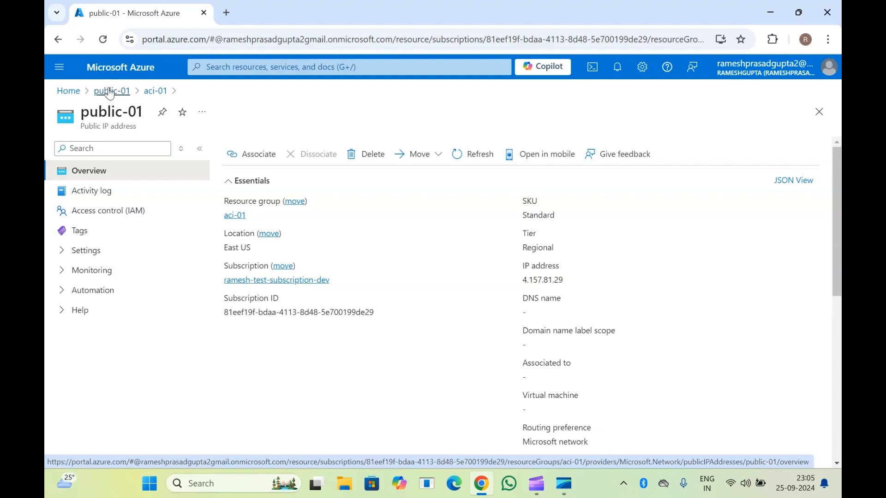
click(67, 91)
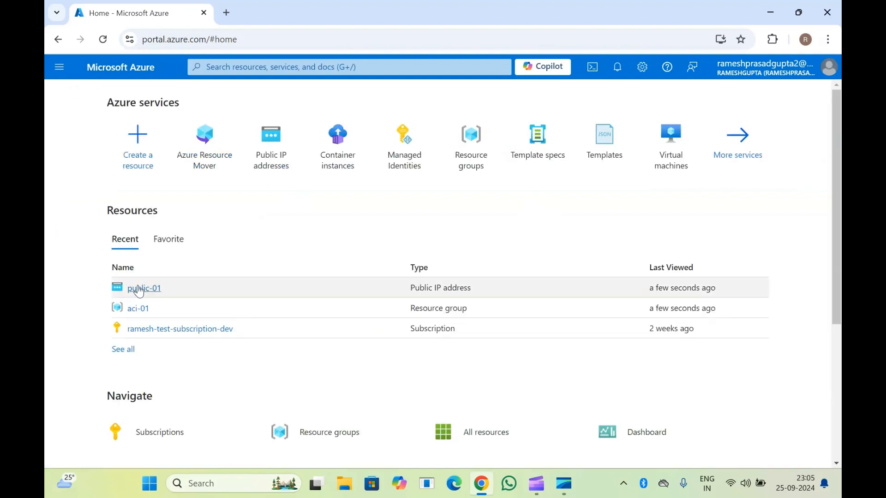
click(144, 289)
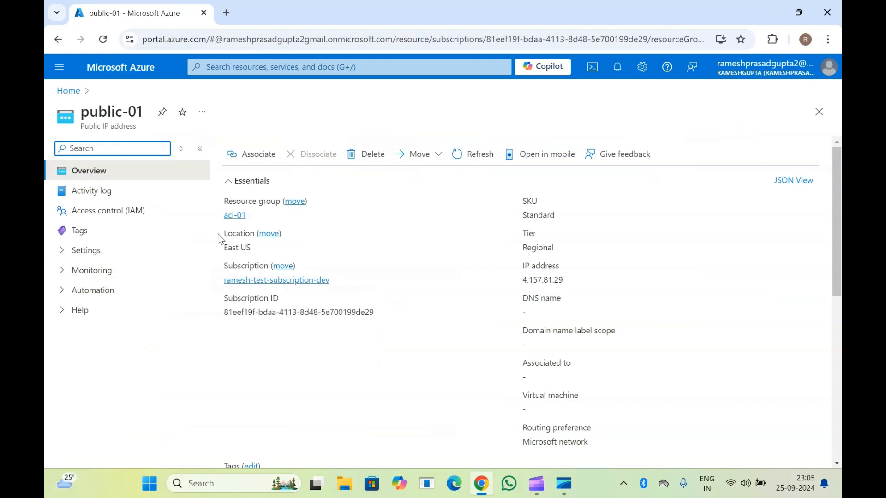
Step: Reopen resource group aci-01, inspect its moving-resources notice, and display the options for moving its resources
click(236, 216)
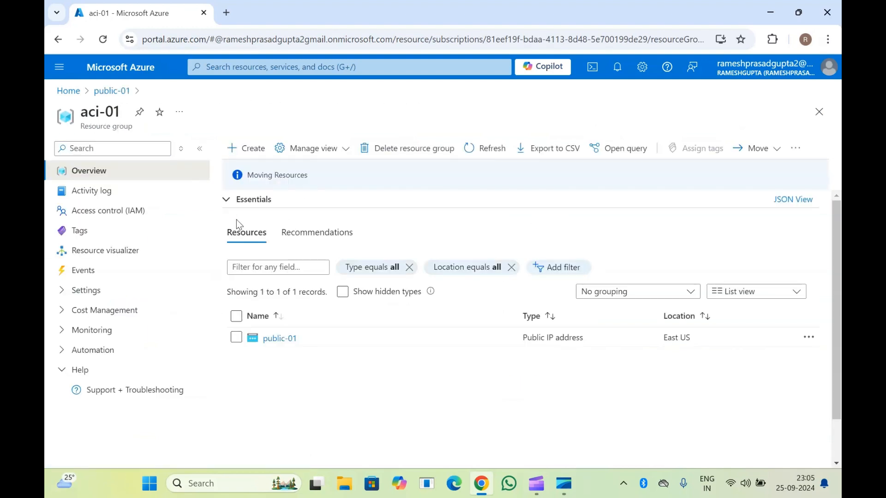
triple_click(261, 175)
click(260, 175)
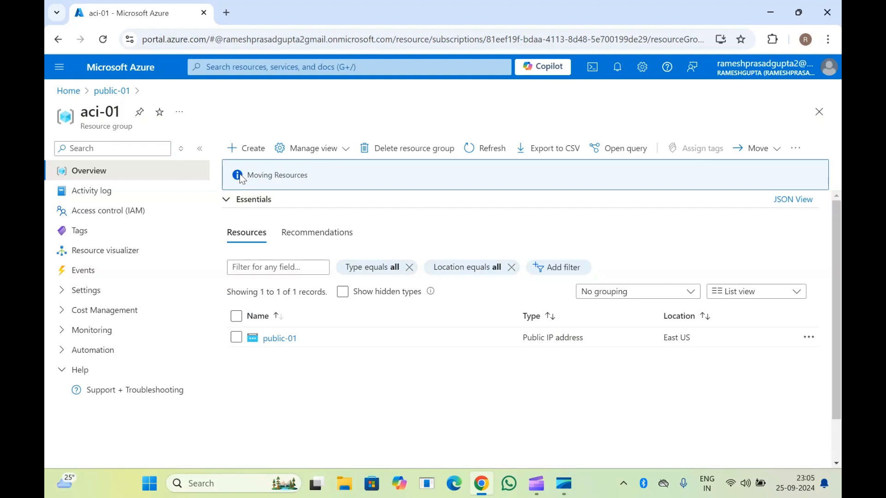
triple_click(240, 174)
click(240, 176)
click(406, 386)
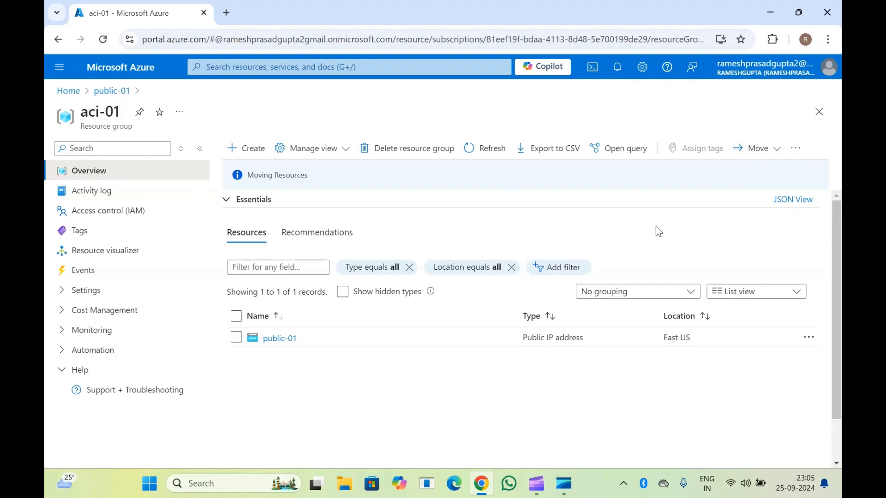
click(756, 146)
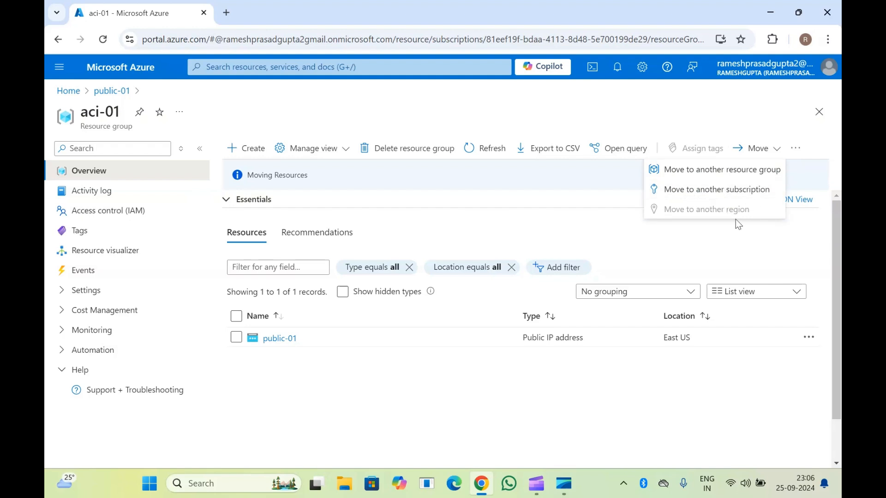
Step: Display the move options for public-01 selected in aci-01, and review the move types offered on Azure Resource Mover's overview
click(236, 338)
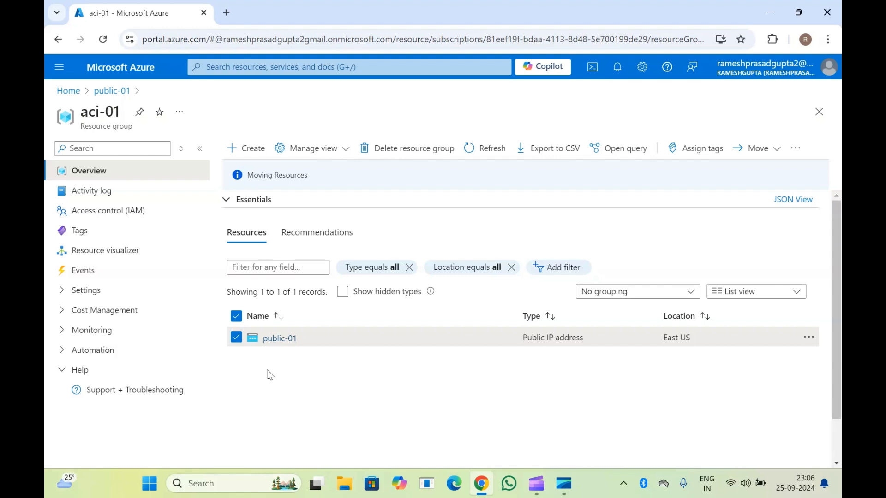
click(746, 150)
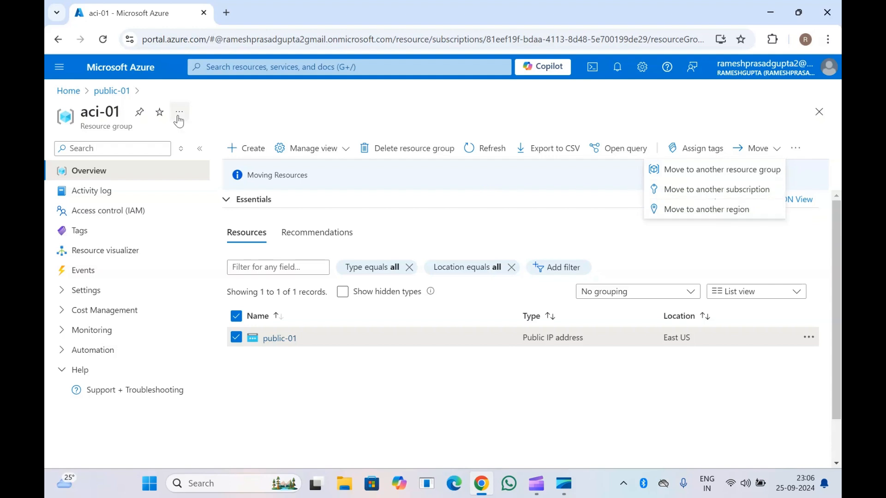
click(68, 90)
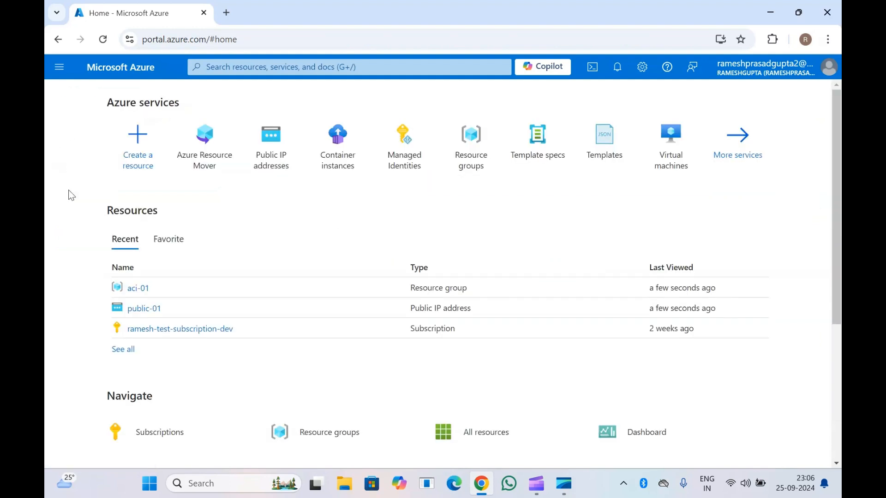
click(213, 156)
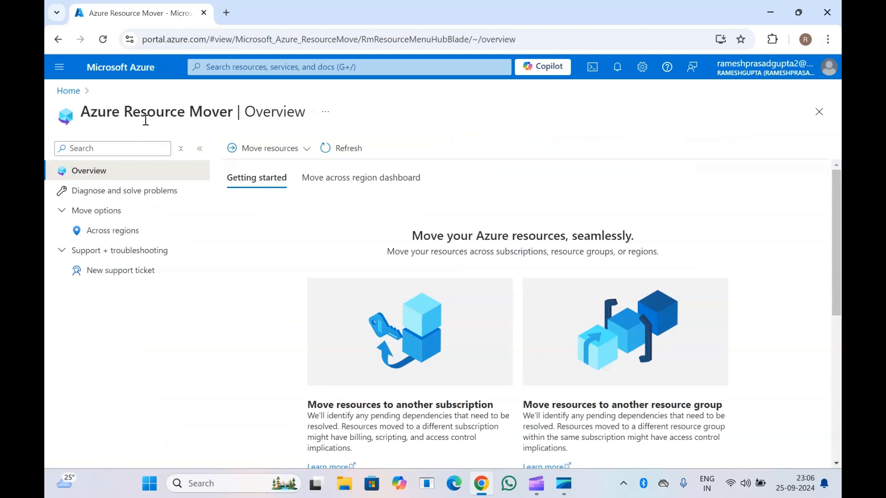
drag(85, 113, 254, 257)
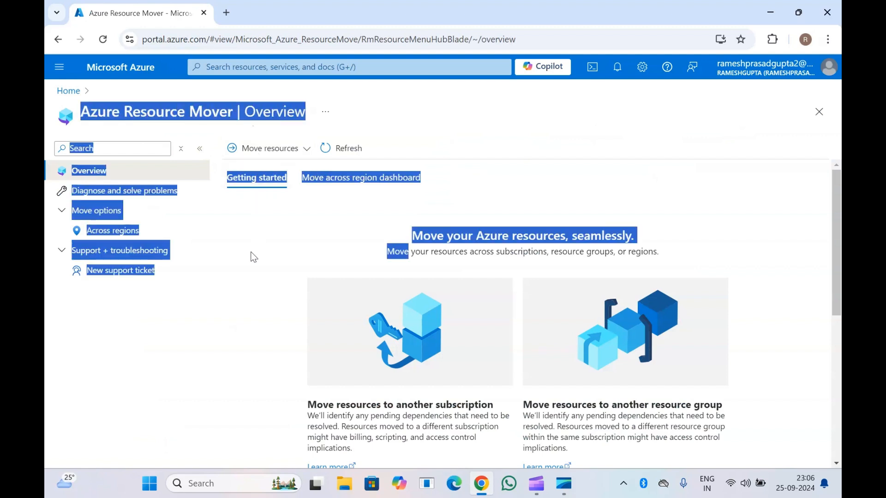
click(230, 315)
scroll(405, 361, down, 2)
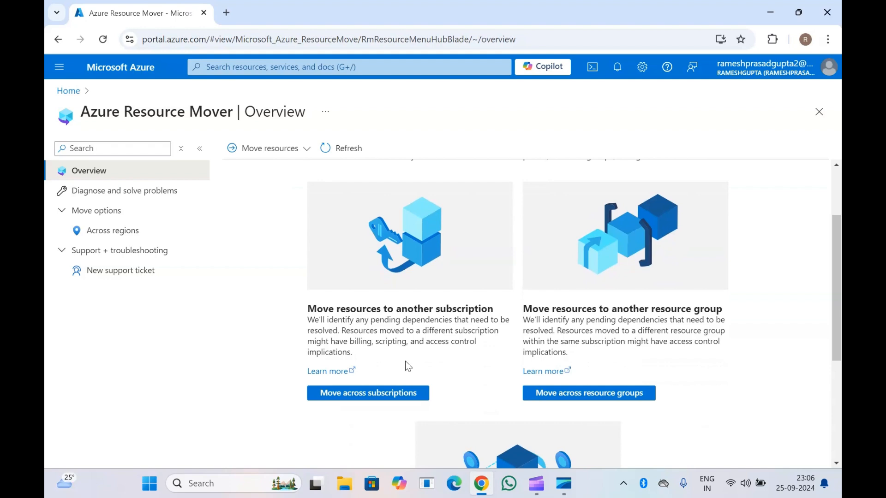
scroll(405, 361, down, 3)
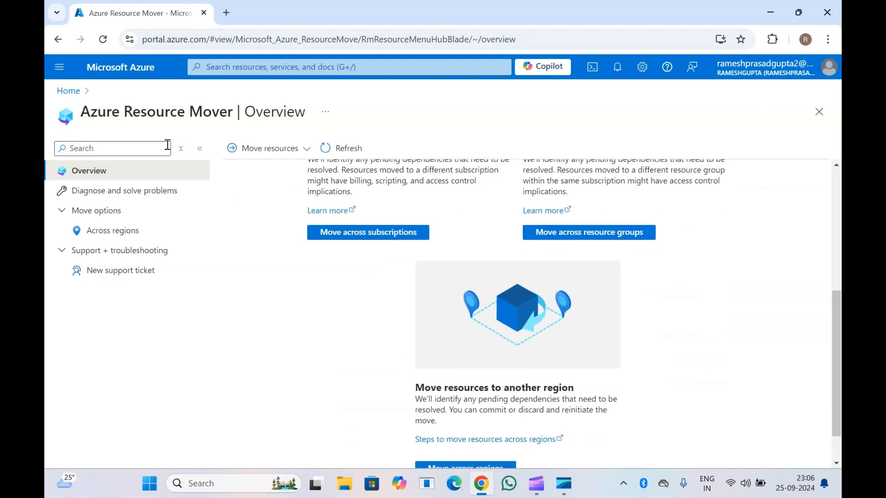
Step: Reopen resource group aci-01 from the portal home page, inspect its moving-resources notice, and check its resource list
click(69, 90)
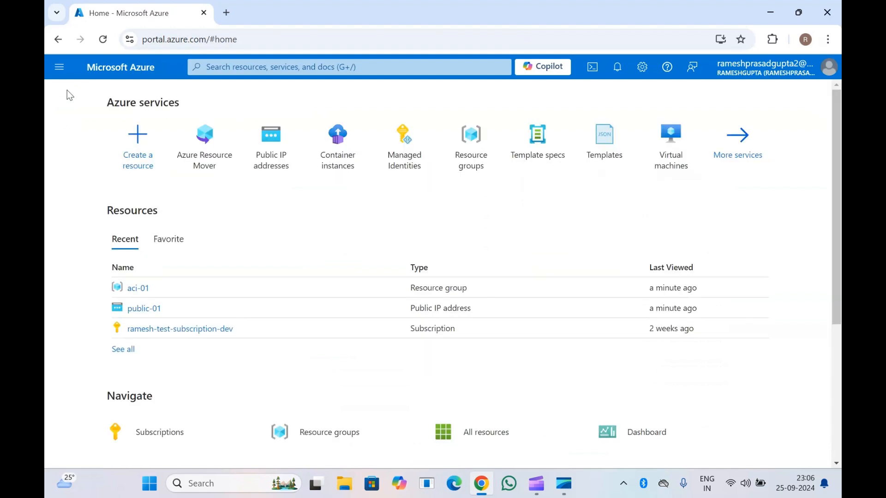
click(132, 288)
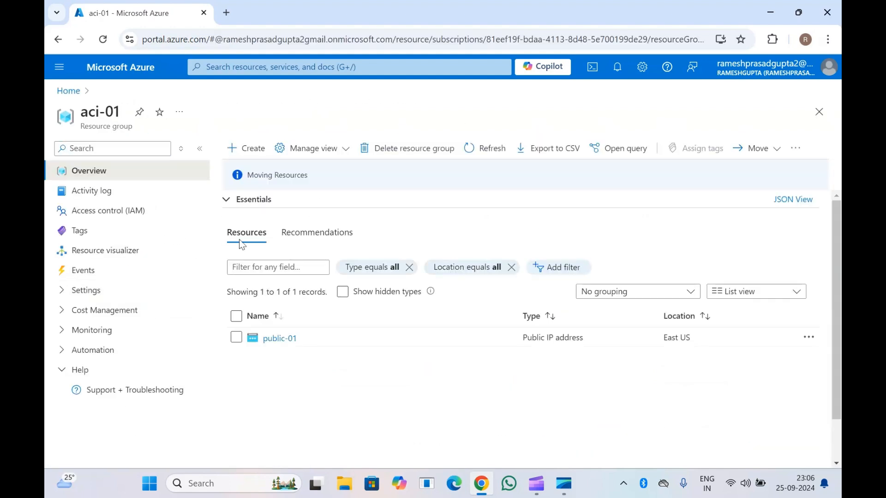
triple_click(296, 174)
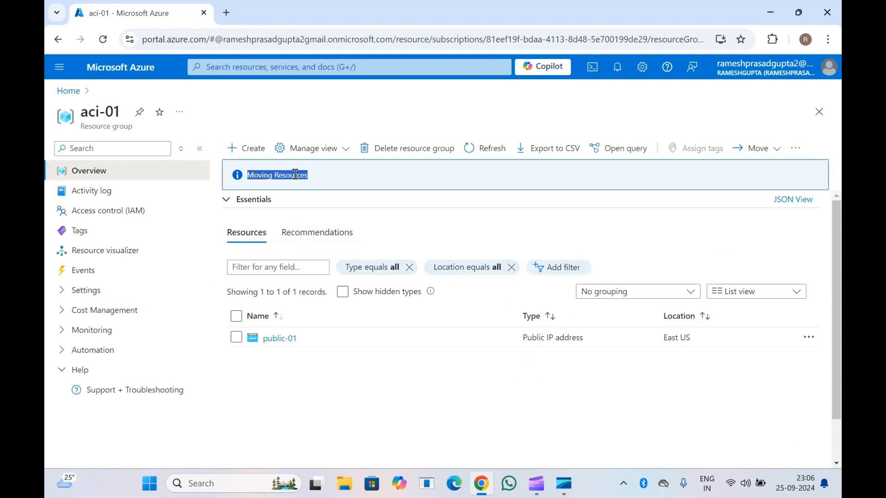
click(358, 428)
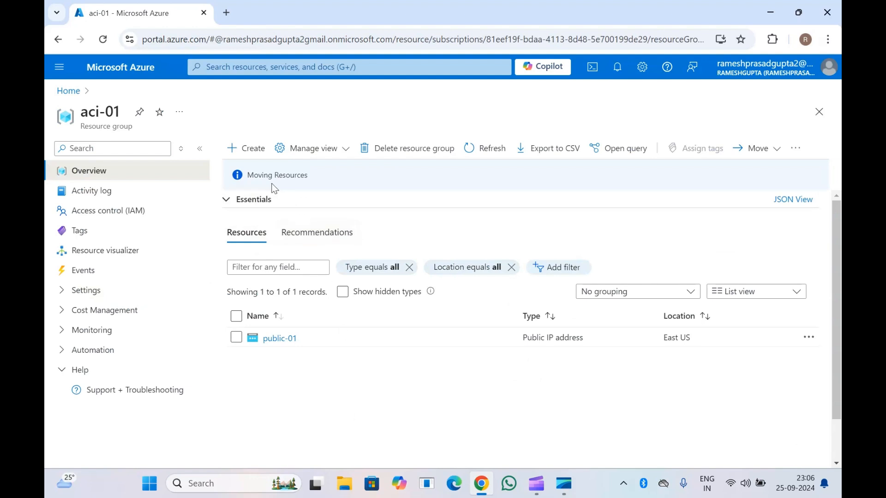
click(284, 176)
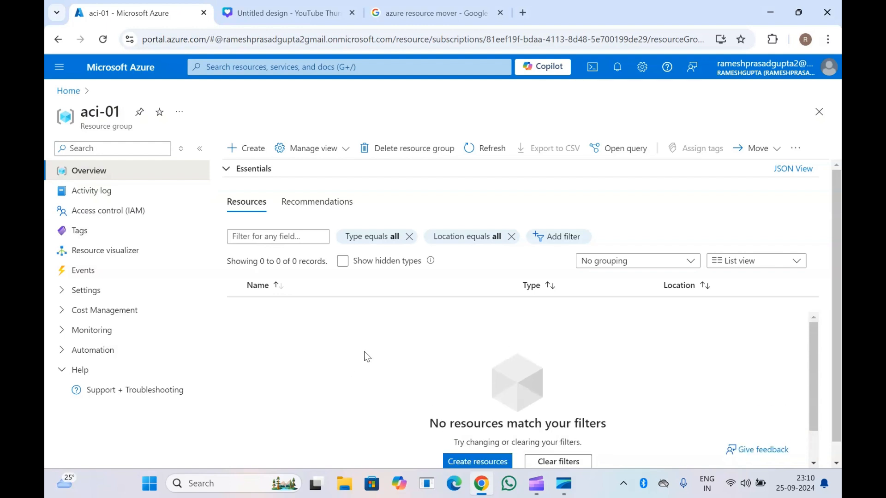
scroll(364, 352, down, 1)
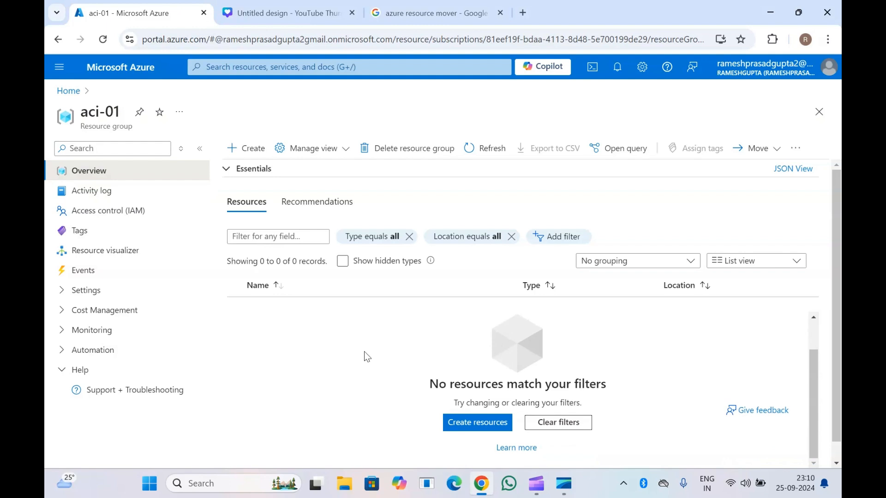
scroll(364, 351, up, 1)
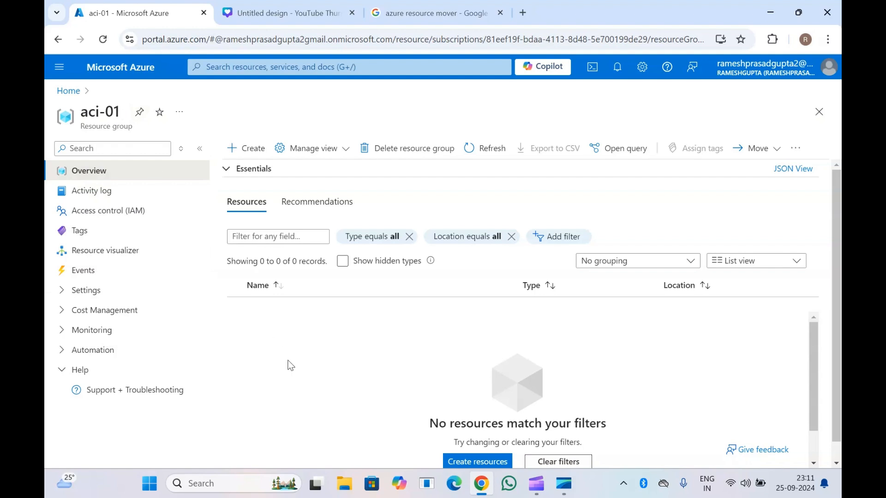
Step: Review the Move Resource Group Resources entry in aci-01's activity log, expanding its sub-operations and widening the Operation name column
click(93, 191)
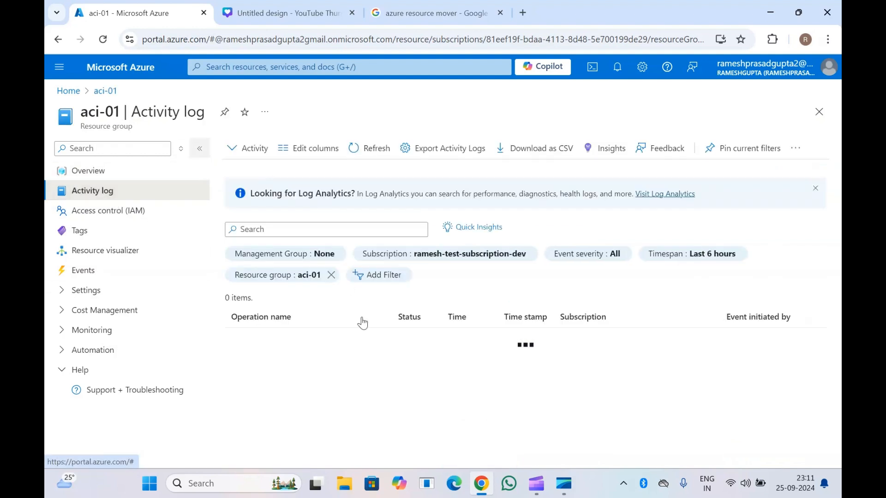
scroll(365, 345, down, 1)
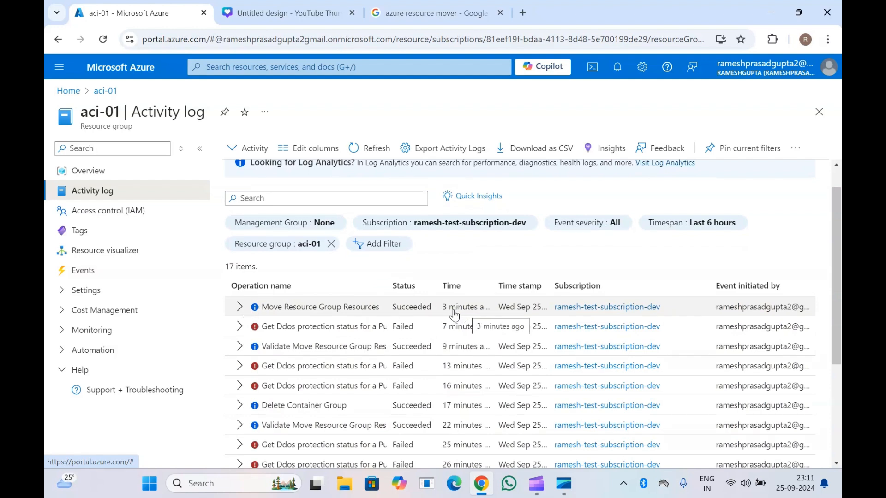
click(240, 306)
scroll(241, 314, down, 1)
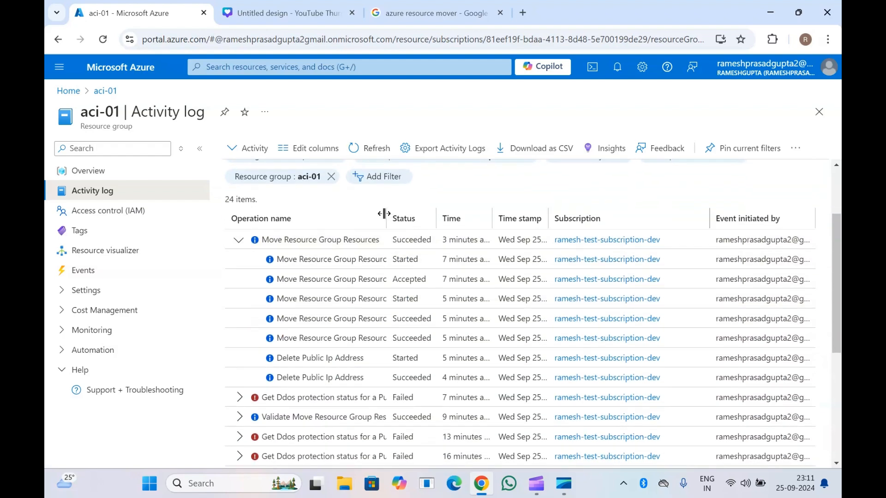
drag(441, 215, 444, 215)
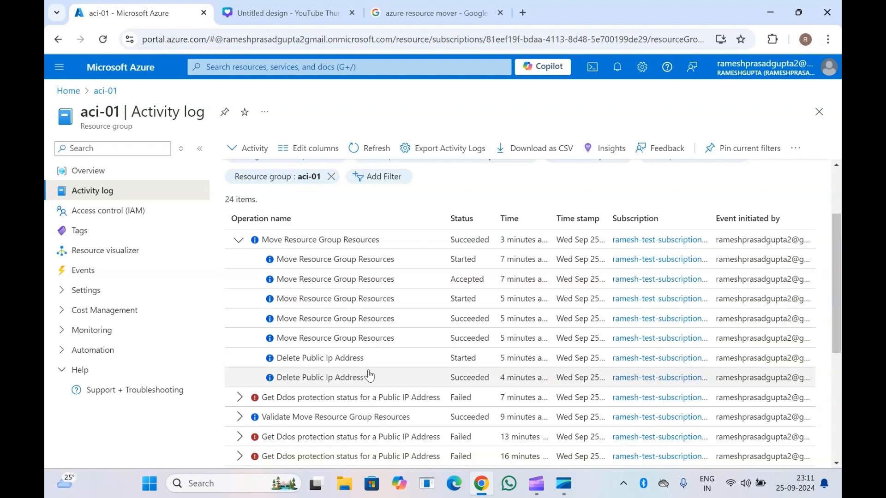
scroll(369, 374, up, 2)
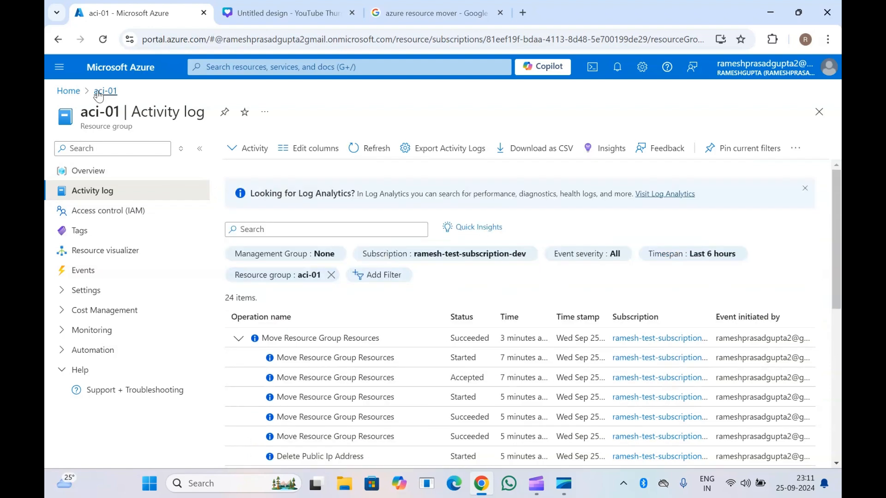
Step: Open resource group new-01 from the portal home page and reload it to check its resource list
click(70, 92)
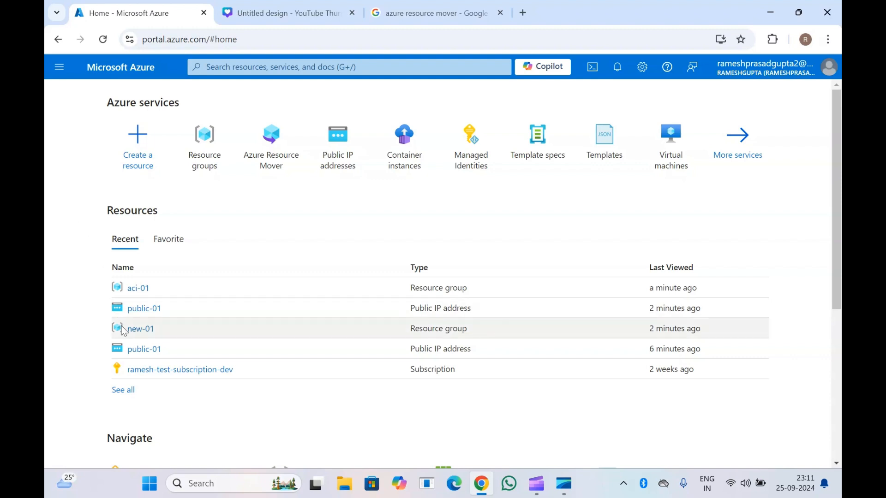
click(140, 329)
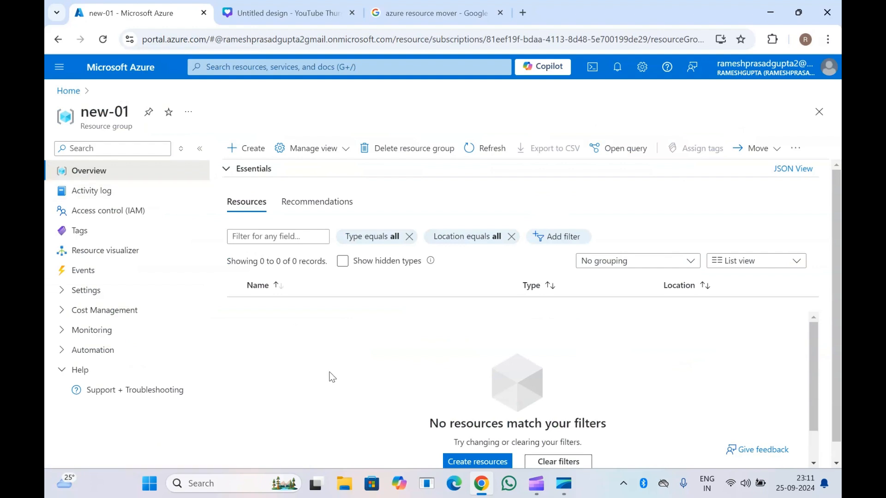
click(103, 44)
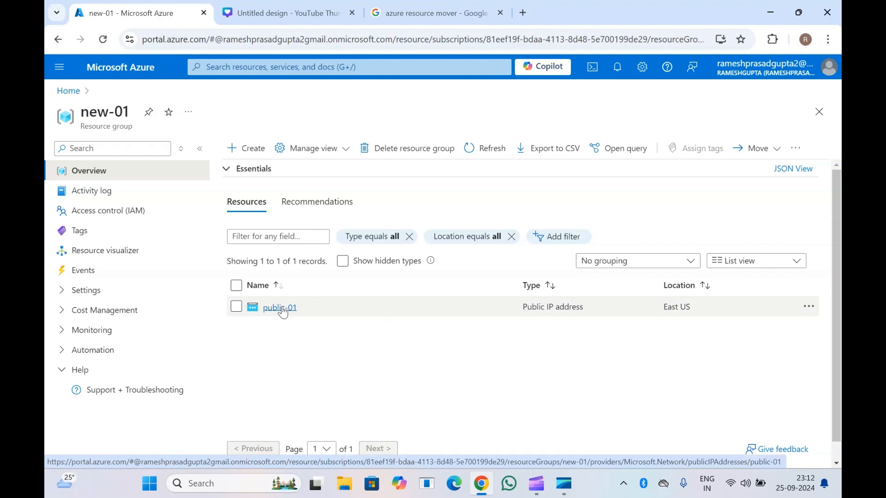
Step: Review the latest Create or Update Public Ip Address entry in new-01's activity log, including its summary and sub-operations
click(110, 194)
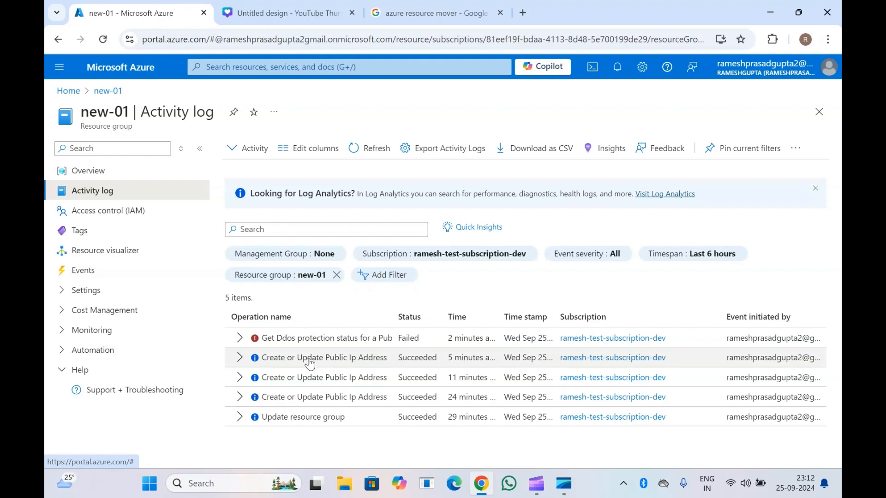
click(247, 360)
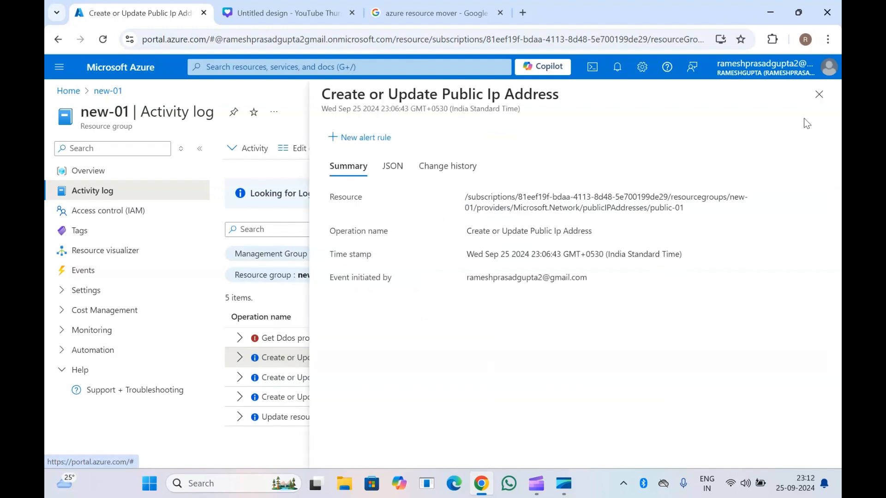
click(818, 94)
click(239, 358)
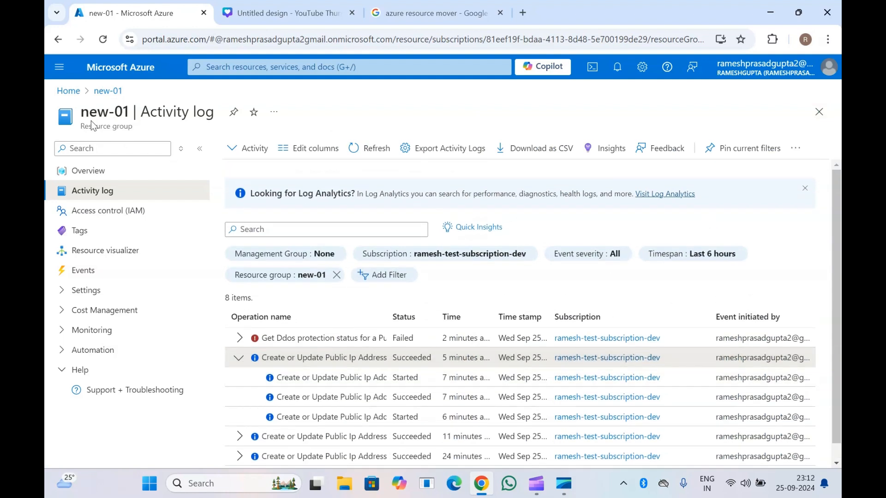
drag(78, 111, 138, 127)
click(137, 127)
Step: Return to new-01's overview and open public IP address public-01 to check its assigned resource group
click(114, 173)
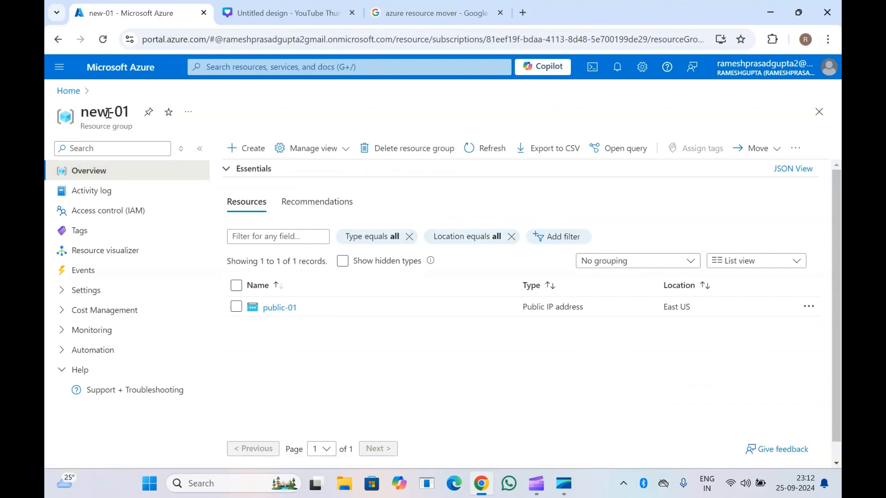
drag(109, 112, 123, 129)
click(123, 130)
click(279, 307)
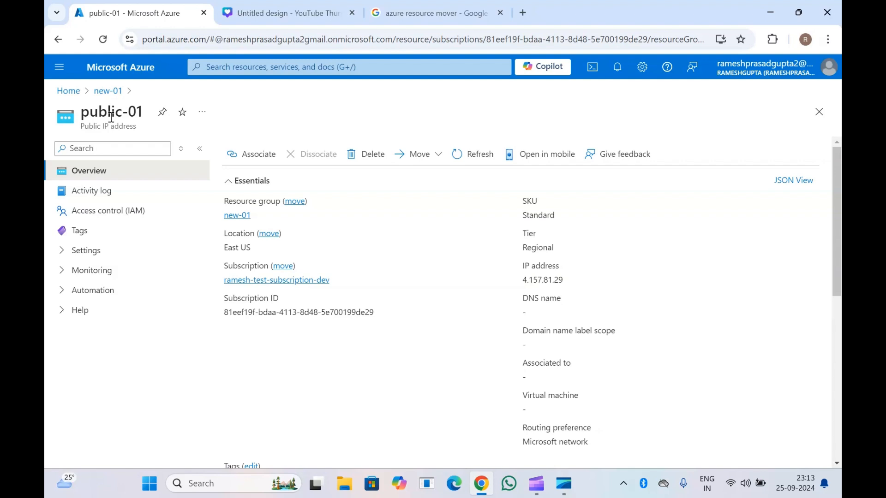
triple_click(94, 114)
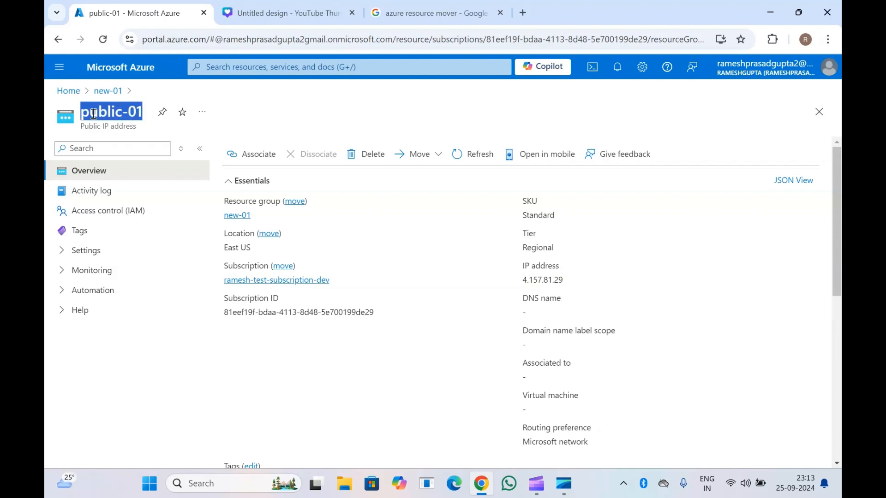
click(132, 128)
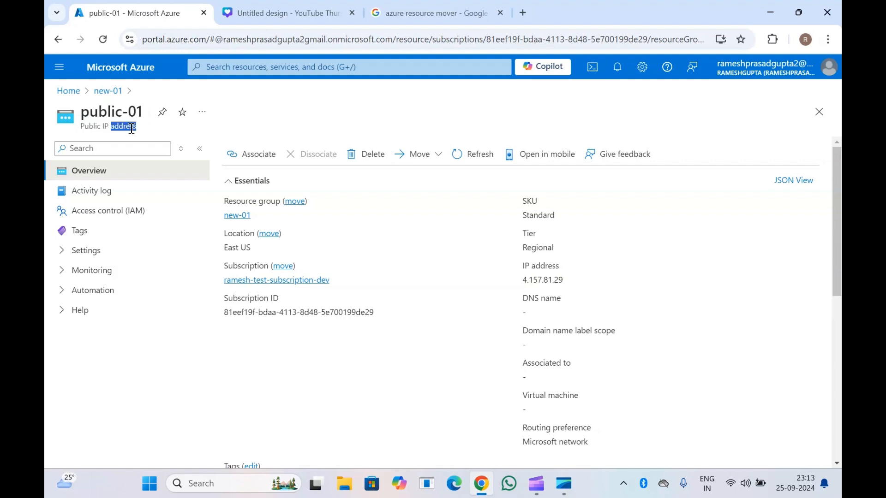
triple_click(131, 128)
mouse_move(131, 128)
mouse_down()
mouse_move(111, 113)
mouse_move(136, 127)
mouse_up()
click(110, 112)
triple_click(110, 112)
click(136, 128)
drag(84, 113, 571, 361)
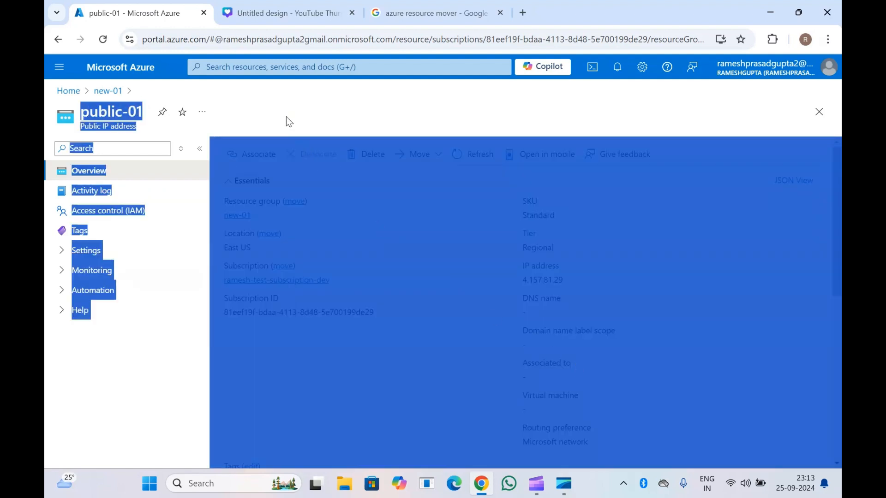
click(105, 112)
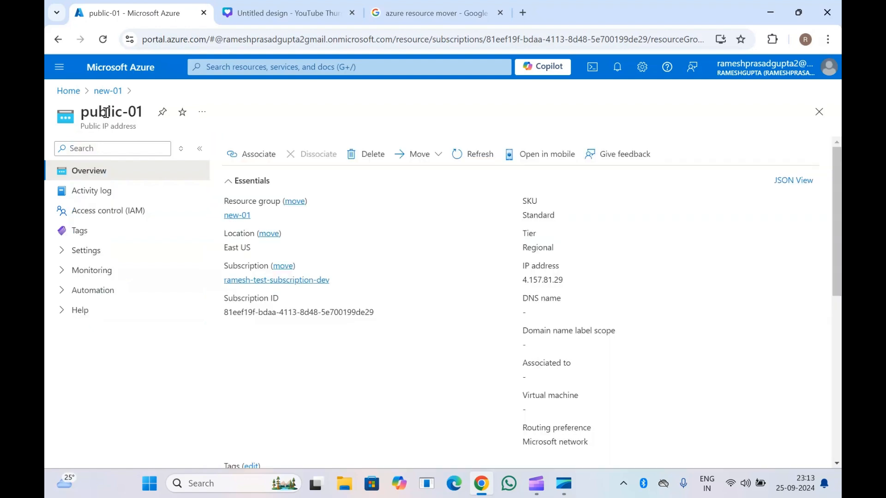